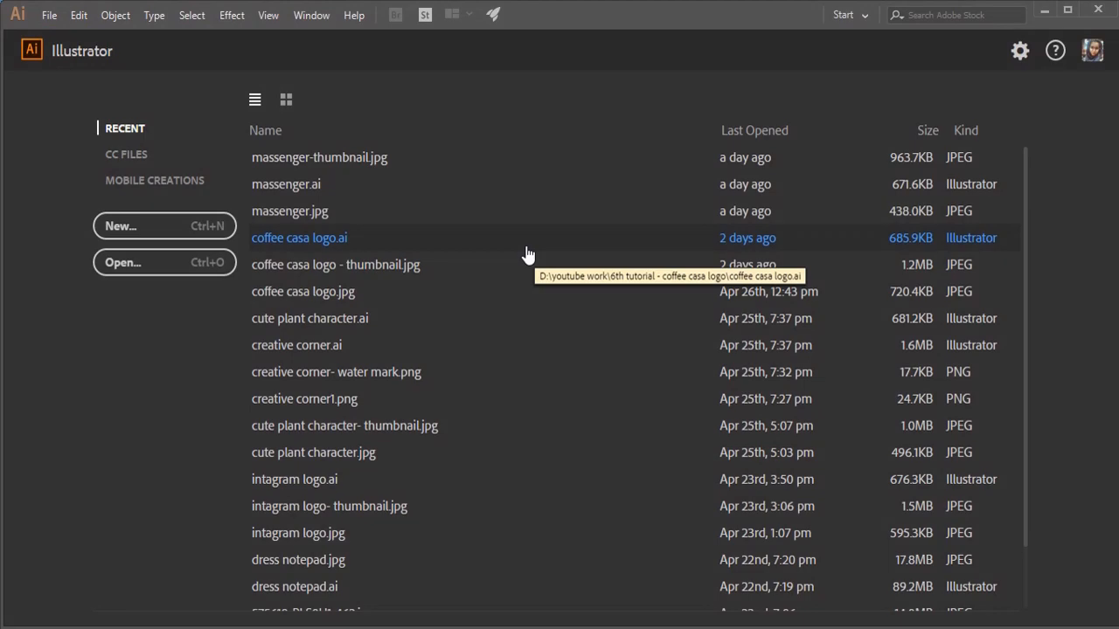
Step: Create a new blank document from the New Document dialog
key(ctrl+n)
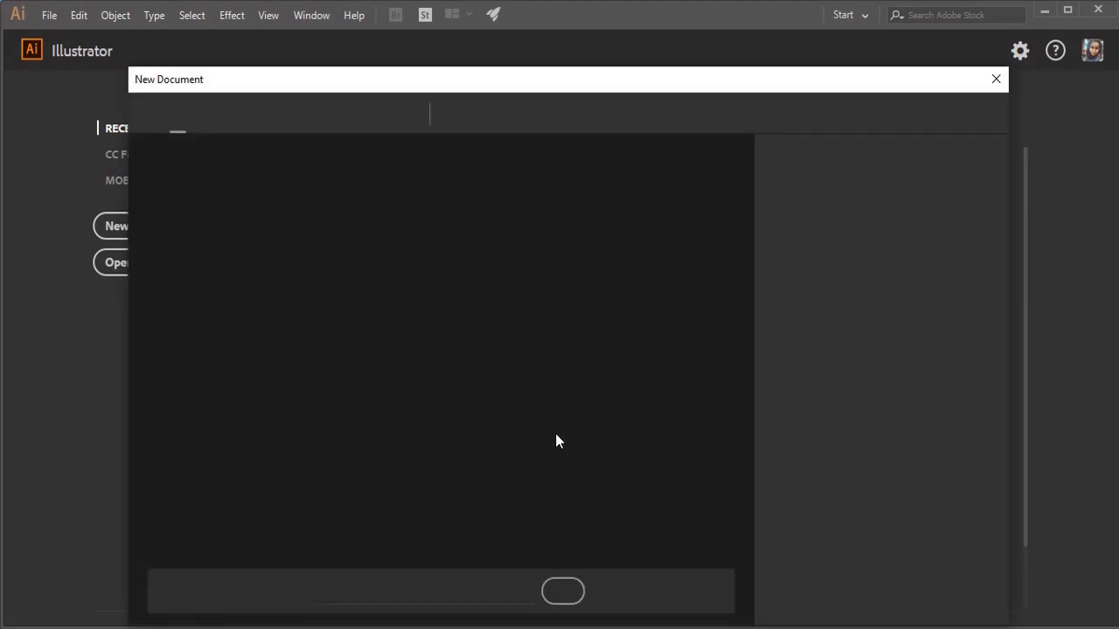
click(890, 290)
click(892, 593)
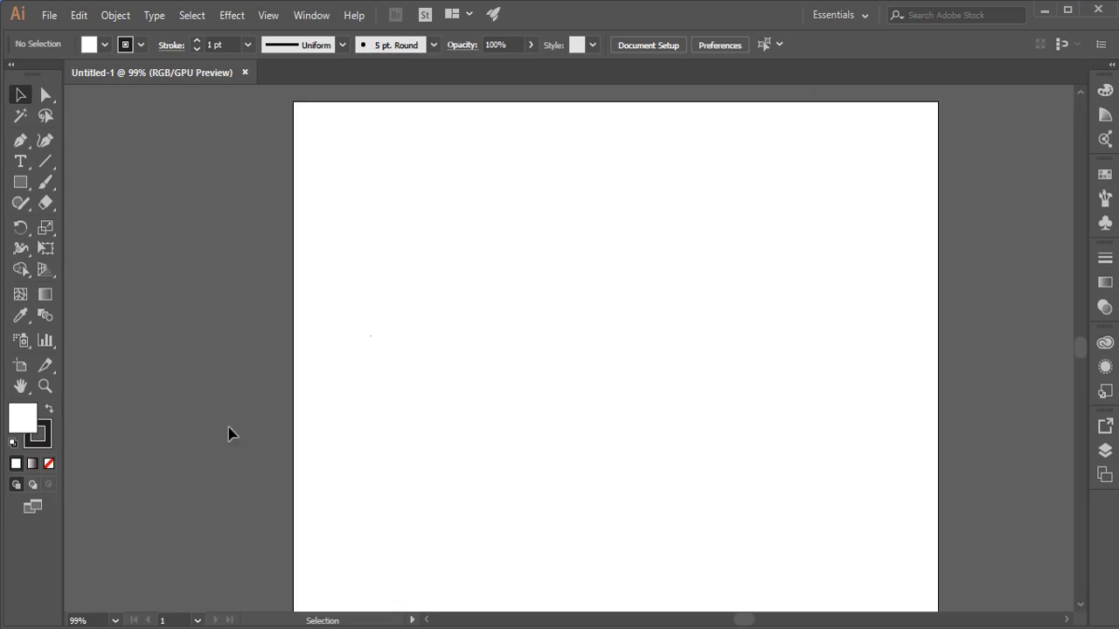
Step: Draw a circle about 271 px wide near the middle of the artboard with the Ellipse tool
click(115, 621)
click(149, 606)
drag(20, 182, 83, 222)
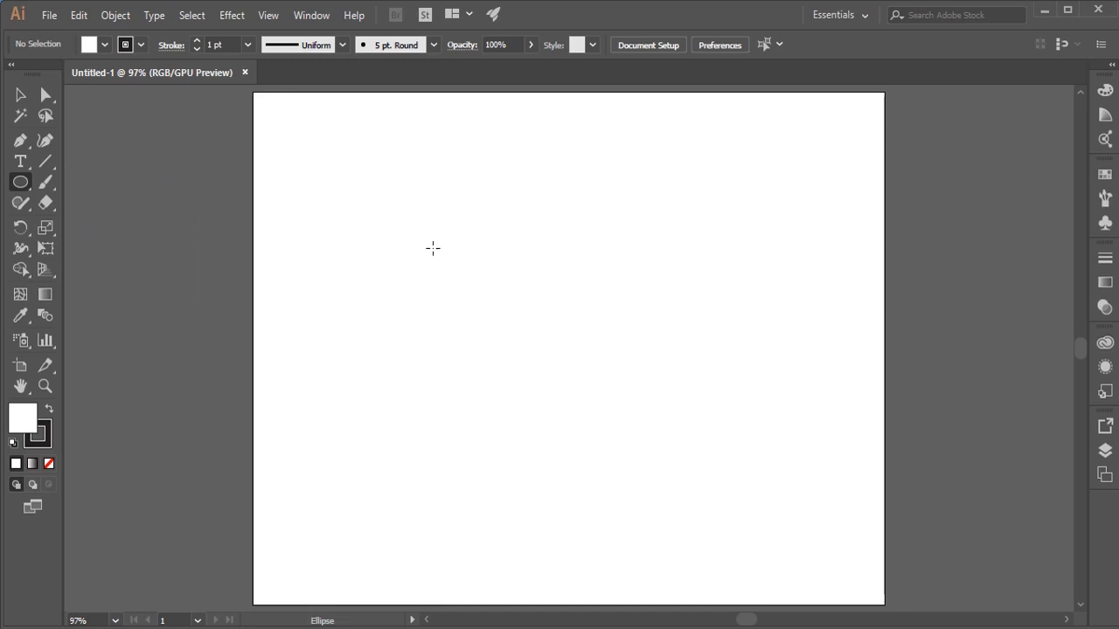
drag(433, 248, 649, 466)
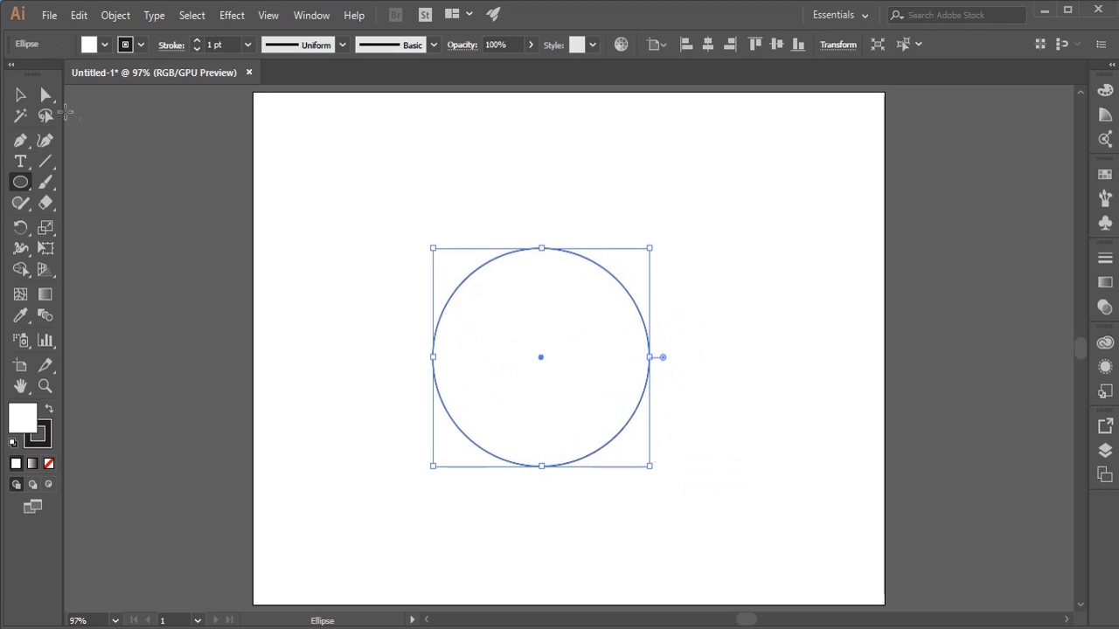
Step: Reshape the circle into a cup body by lowering its top anchor to about Y 249 px and its bottom anchor to about Y 461 px
click(48, 102)
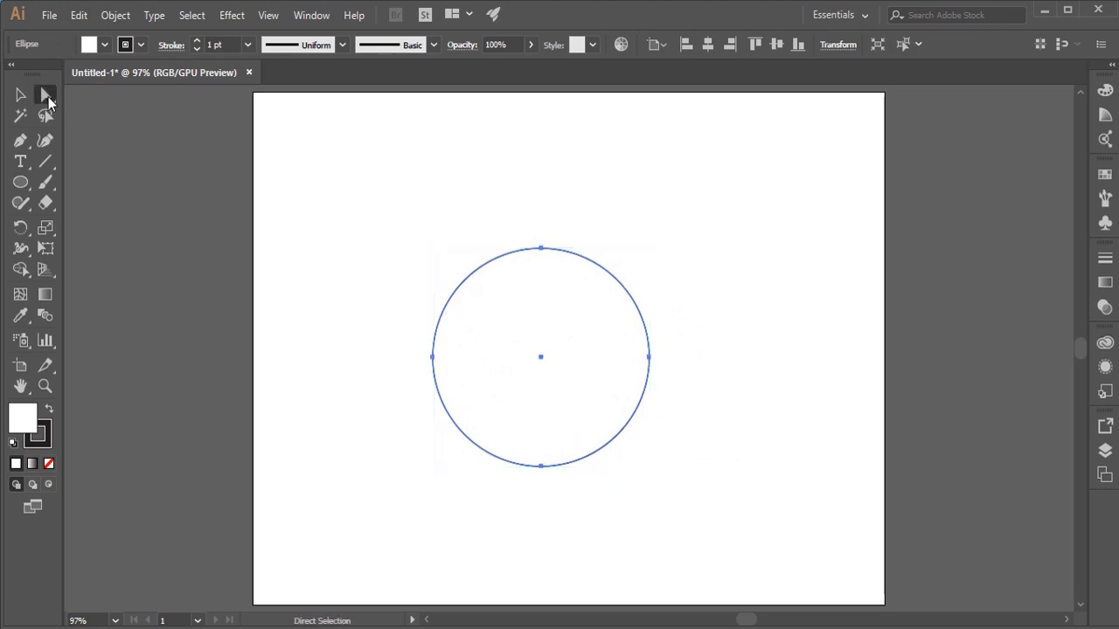
drag(544, 249, 541, 292)
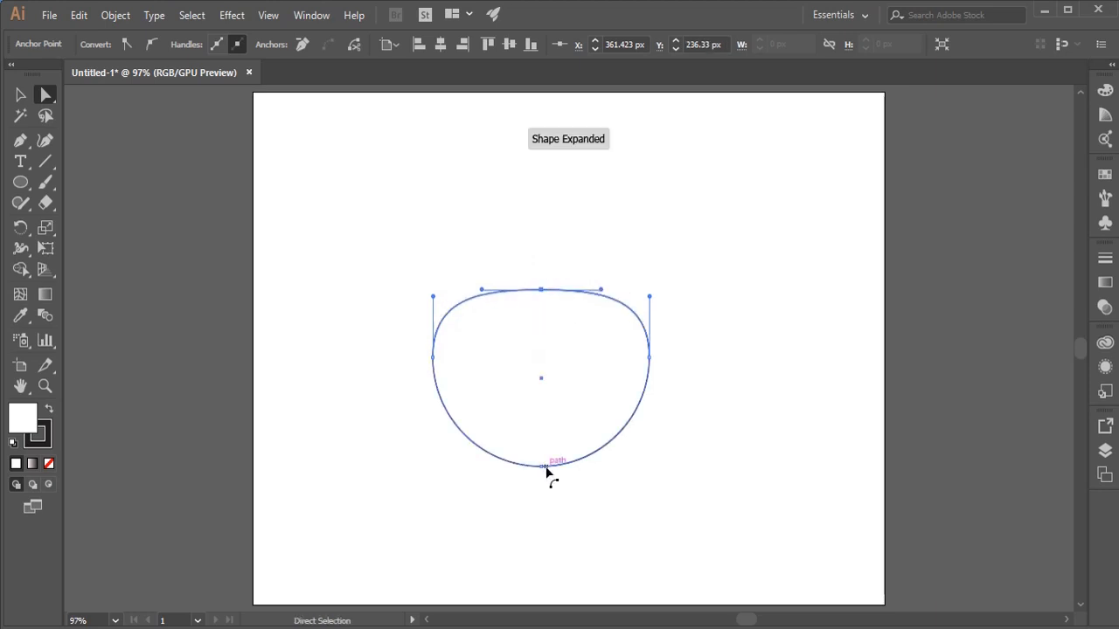
drag(542, 468, 542, 489)
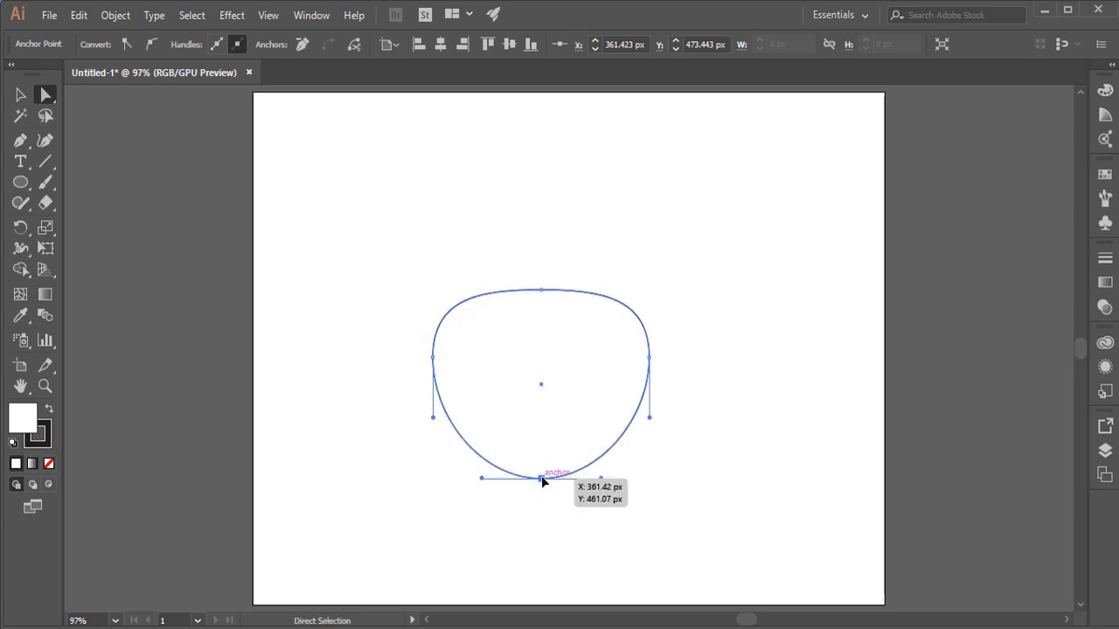
drag(541, 293, 541, 301)
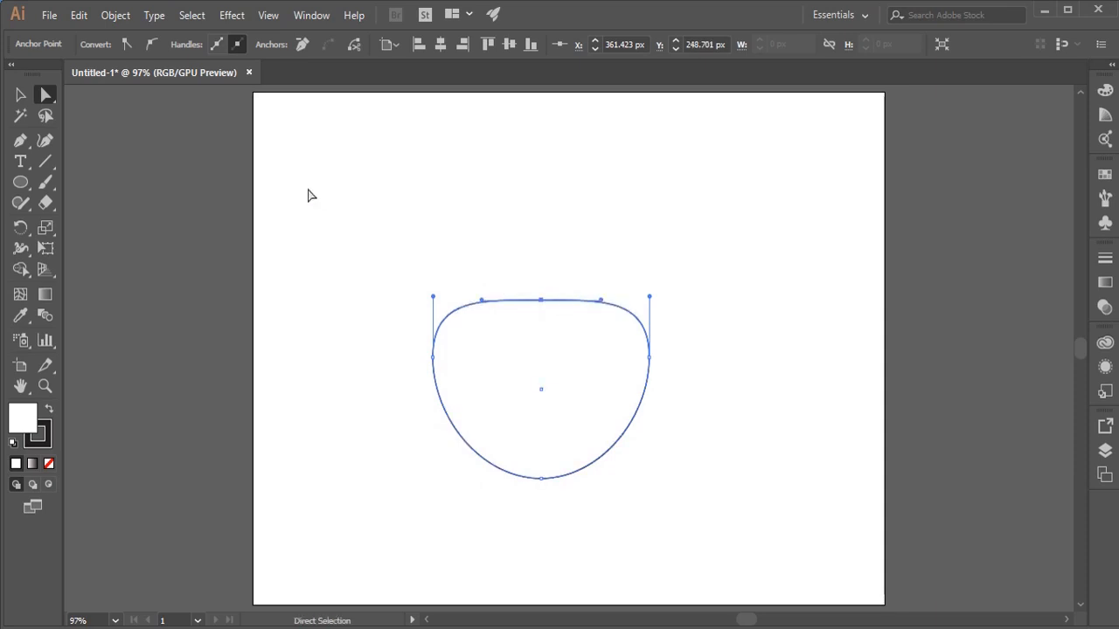
Step: Draw a flat ellipse about 212 px wide and 49 px high inside the cup body's upper part as the opening
key(l)
drag(470, 314, 619, 341)
key(Up)
key(Up)
key(Up)
key(Up)
key(Left)
drag(469, 325, 456, 324)
drag(618, 325, 626, 324)
Step: Duplicate the opening ellipse, narrow the copy and line it up with the opening's left end
drag(542, 338, 560, 362)
key(v)
drag(653, 349, 589, 349)
drag(556, 344, 529, 317)
drag(561, 322, 540, 343)
click(708, 346)
click(547, 330)
shift+click(547, 334)
click(687, 340)
click(573, 332)
shift+click(598, 338)
click(698, 390)
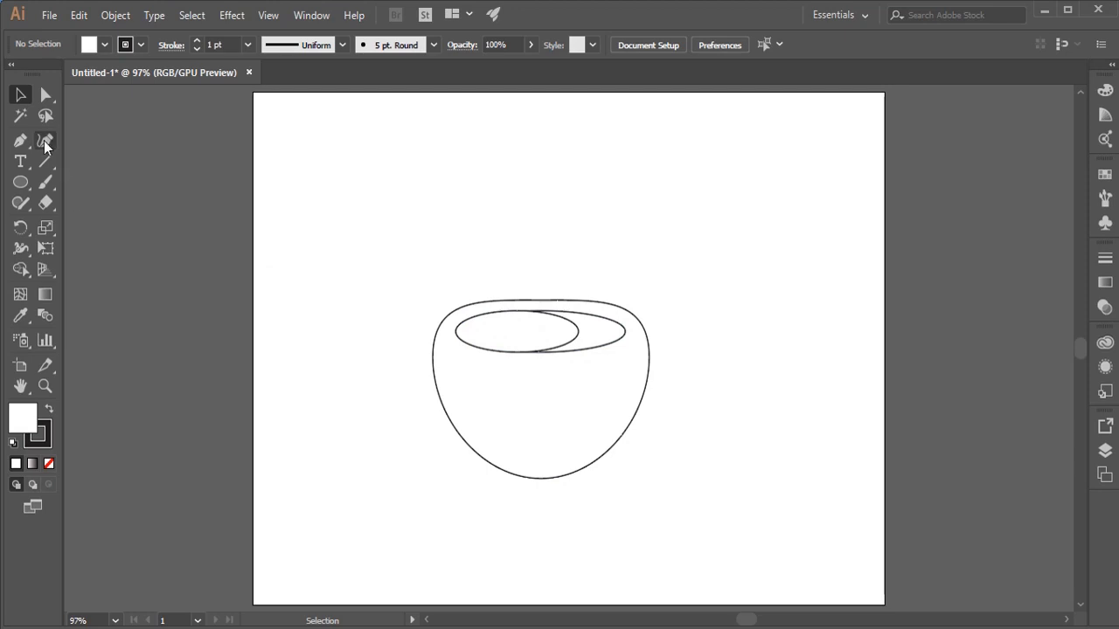
Step: Draw a rounded open handle path on the cup's right edge with the Pen tool and remove its fill
click(648, 357)
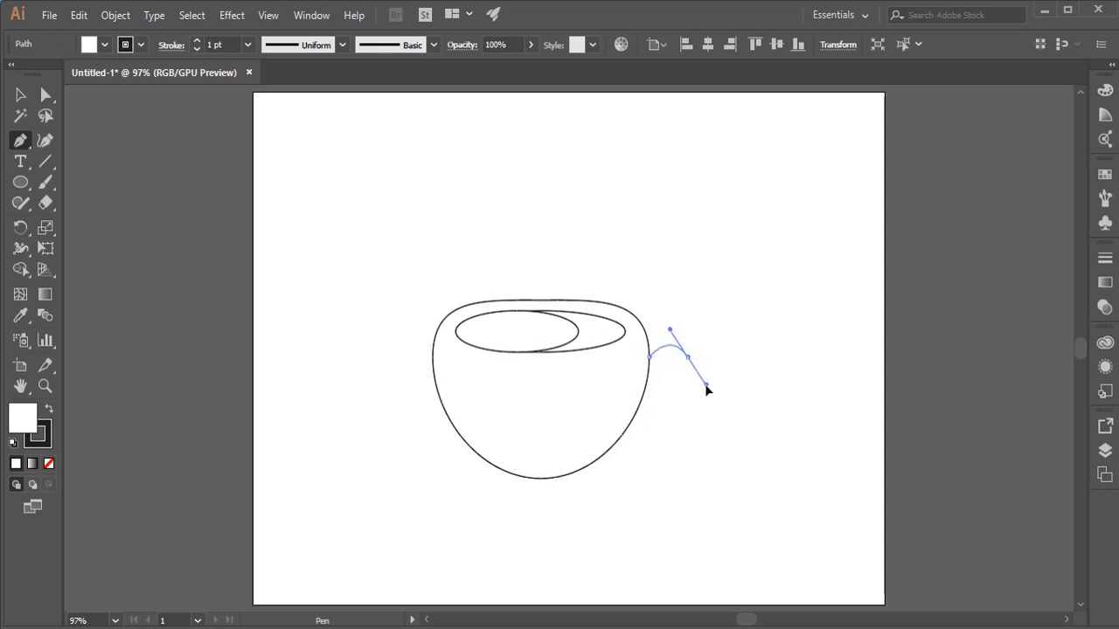
drag(706, 380, 582, 422)
click(688, 358)
key(ctrl+z)
drag(642, 399, 614, 373)
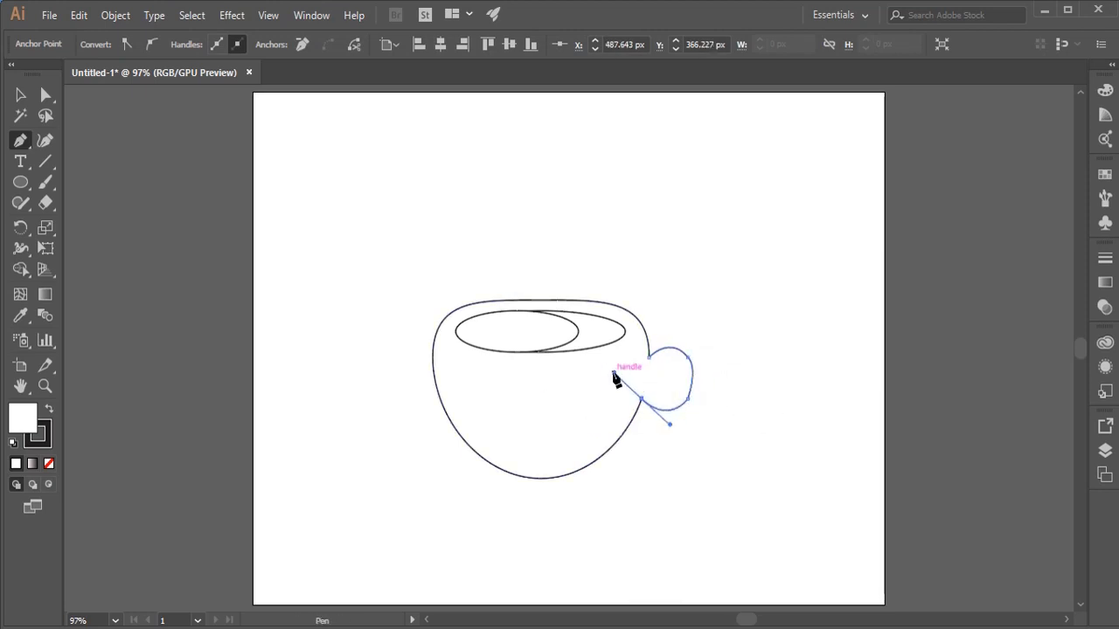
click(48, 463)
Step: Smooth the handle's outer curve by adjusting the direction handles of its two outer anchor points
click(20, 94)
click(46, 94)
click(687, 399)
drag(698, 364, 702, 370)
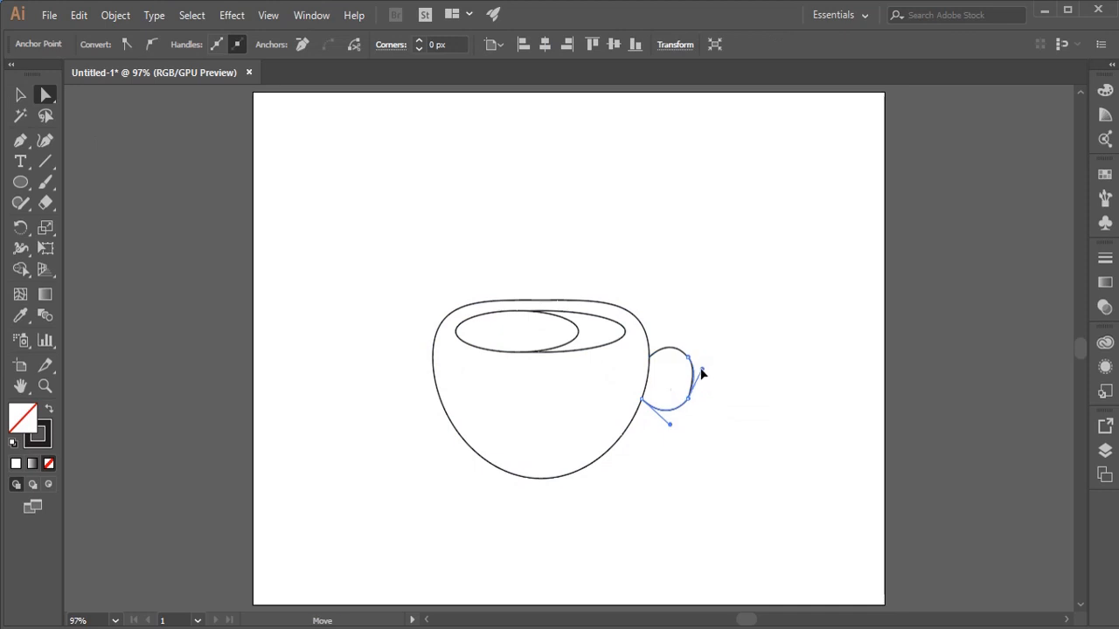
click(687, 358)
drag(667, 335, 670, 339)
click(738, 452)
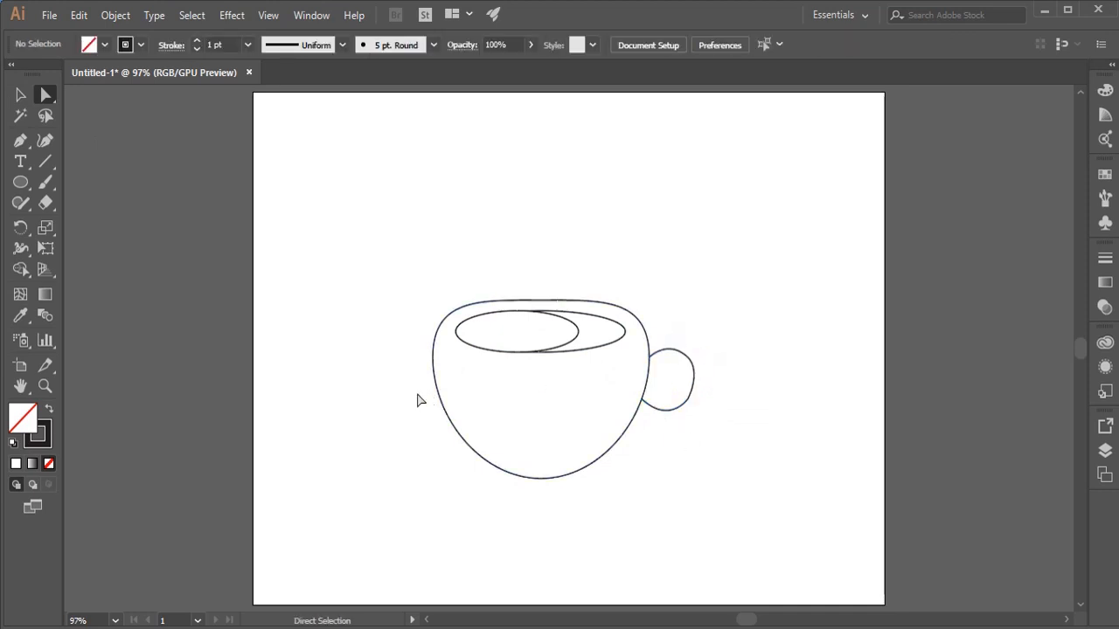
Step: Fill the cup body with the red colour D34C4C
click(442, 406)
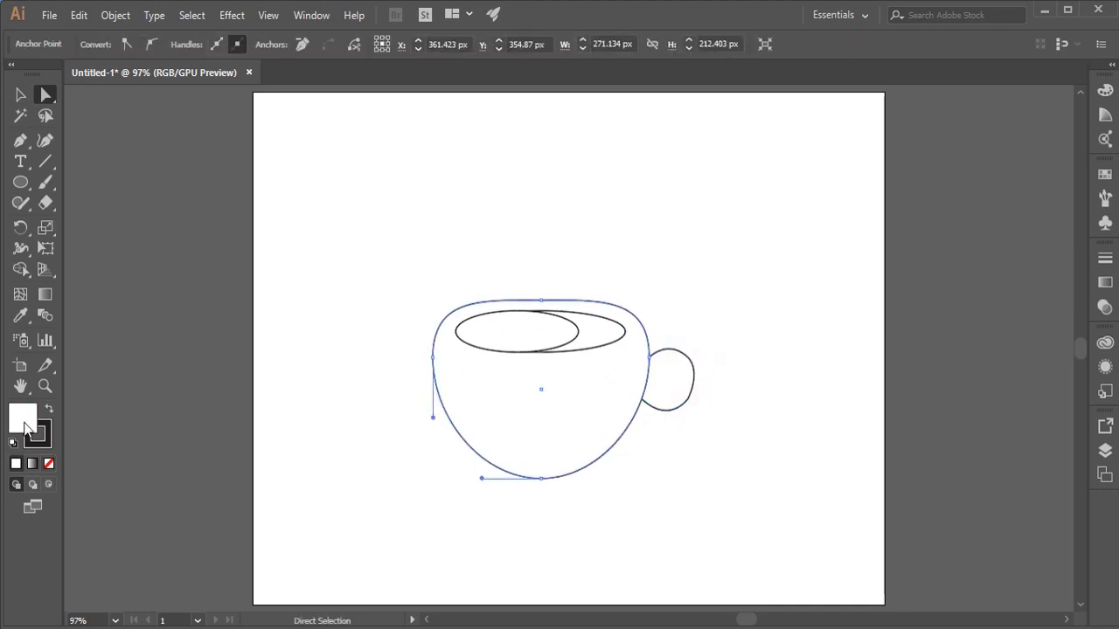
double_click(23, 421)
click(705, 320)
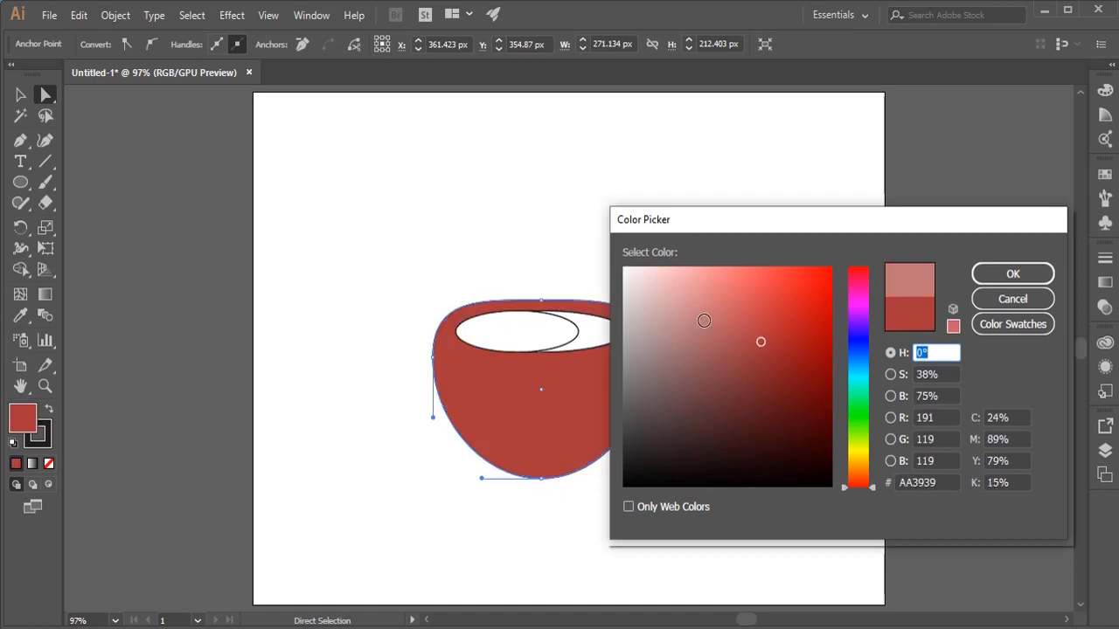
click(725, 340)
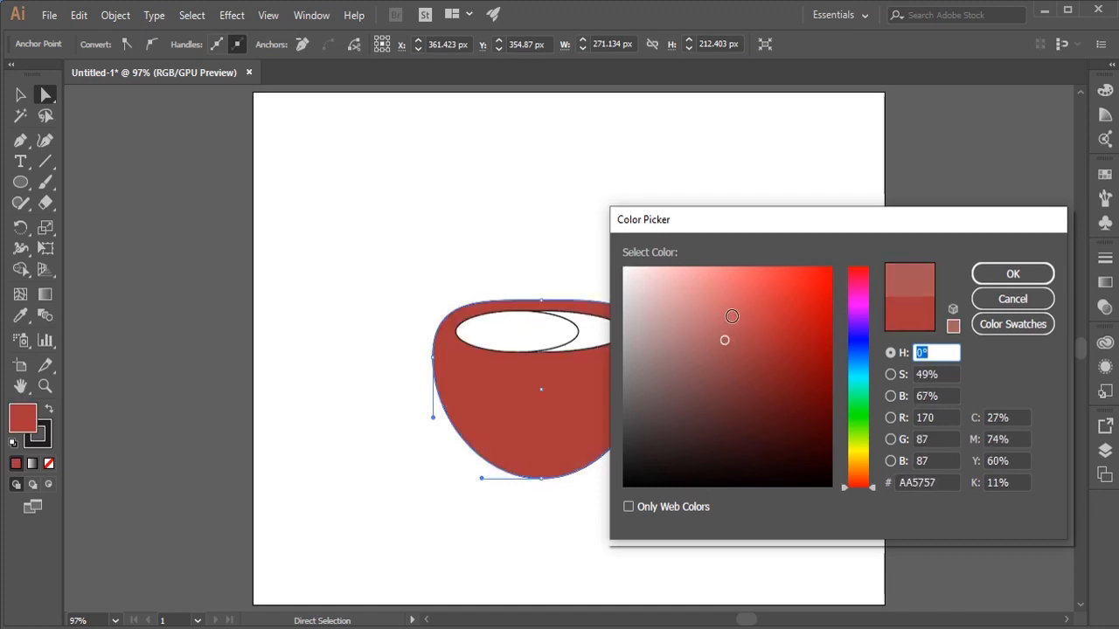
click(732, 317)
click(757, 305)
click(1015, 274)
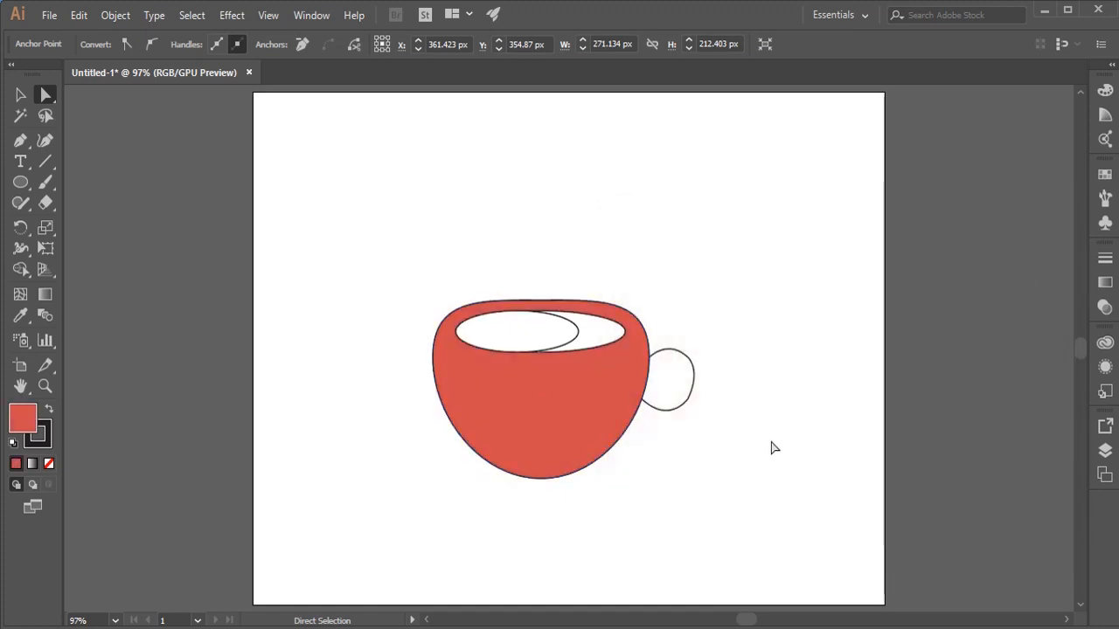
click(772, 447)
Step: Remove the stroke from the cup body
click(549, 479)
click(44, 441)
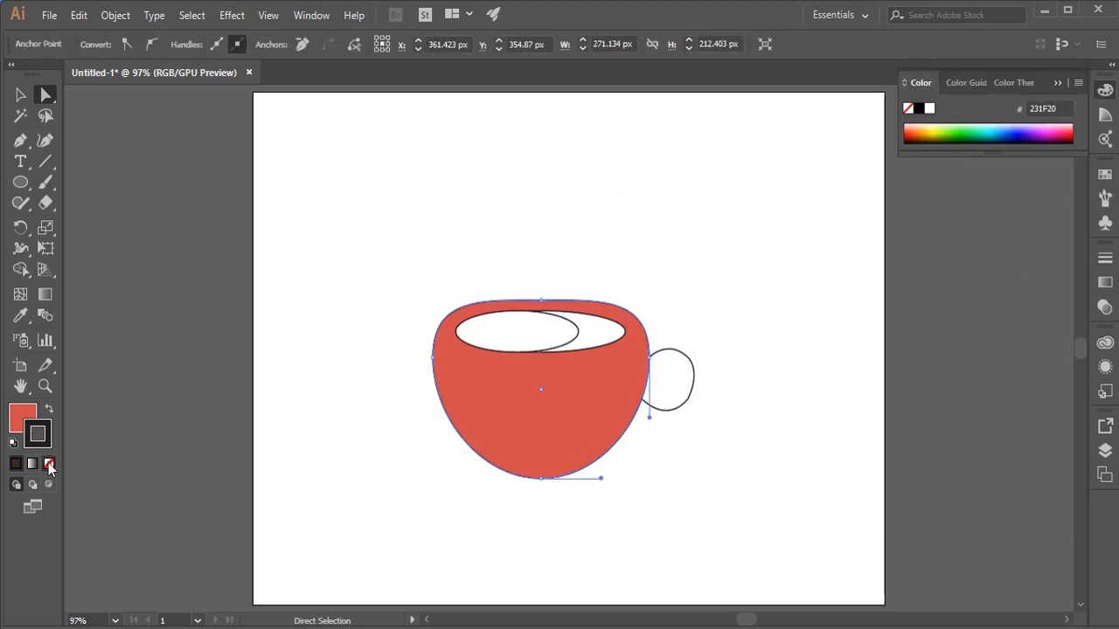
click(49, 469)
click(347, 477)
Step: Fill the smaller ellipse in the opening with dark brown 4A2C2A and remove its stroke
click(555, 344)
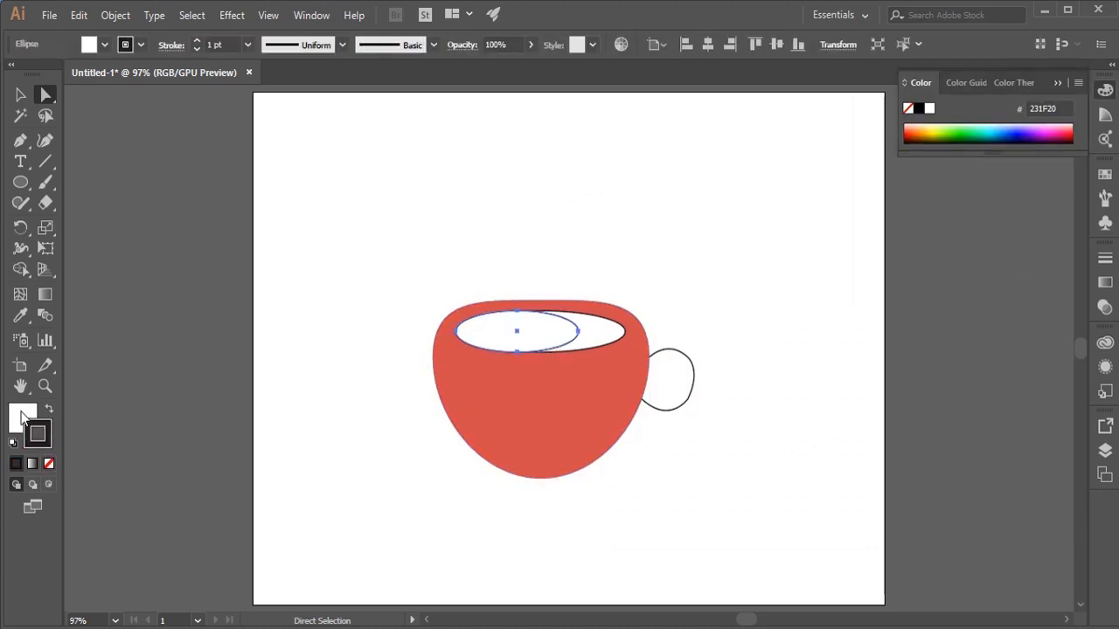
double_click(24, 417)
click(859, 469)
click(740, 364)
drag(937, 482, 896, 485)
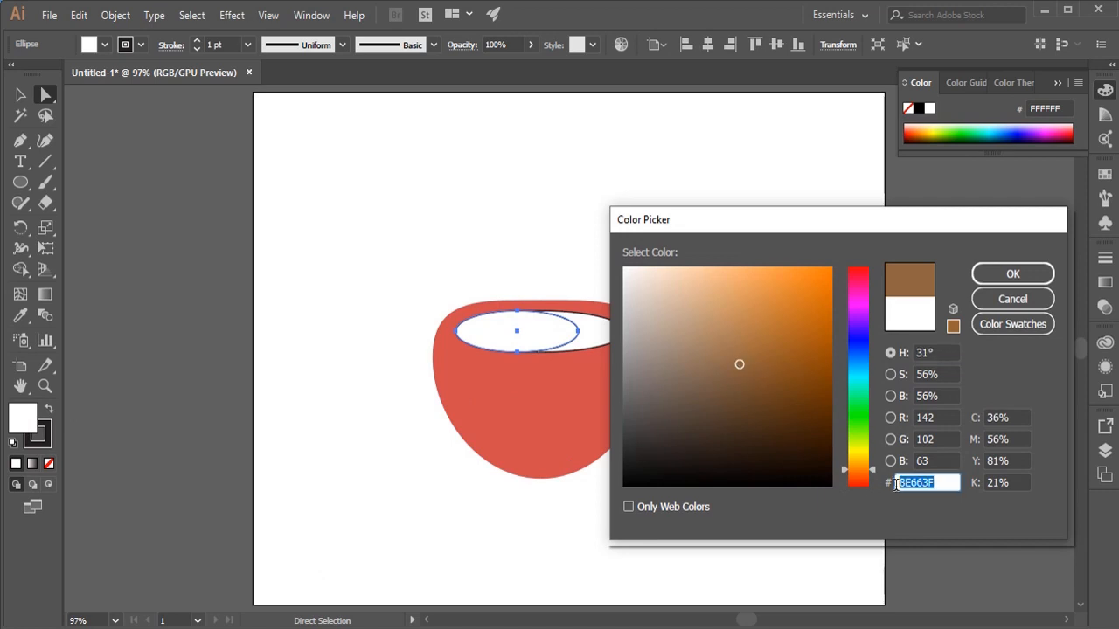
text(4A2C2A)
click(1012, 273)
click(638, 487)
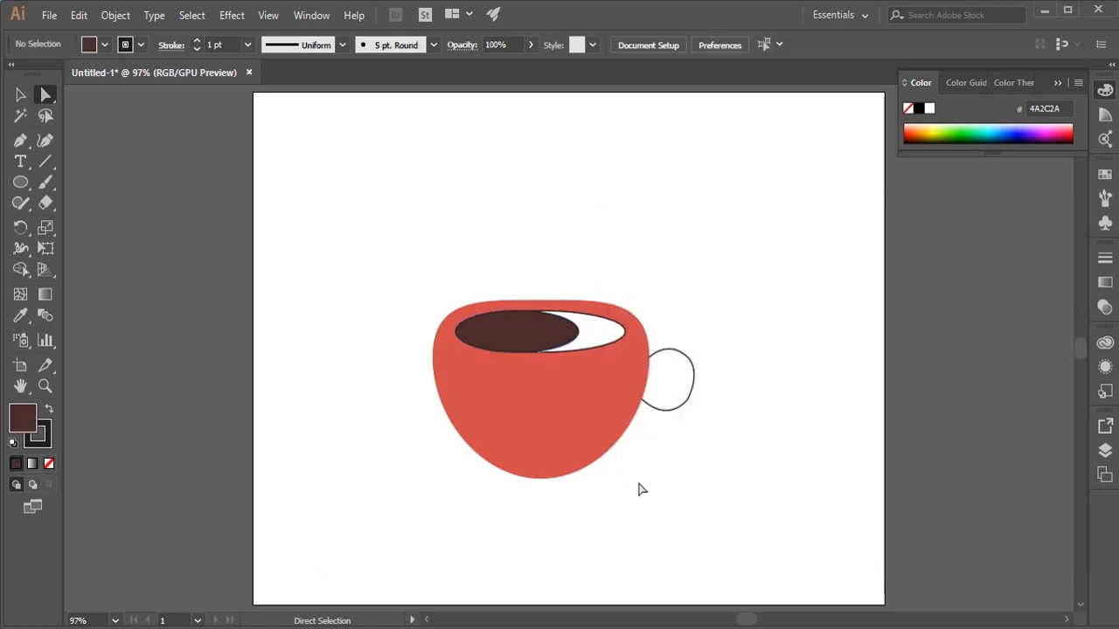
key(ctrl+z)
click(429, 417)
Step: Fill the wider opening ellipse with beige D0BB94
click(605, 347)
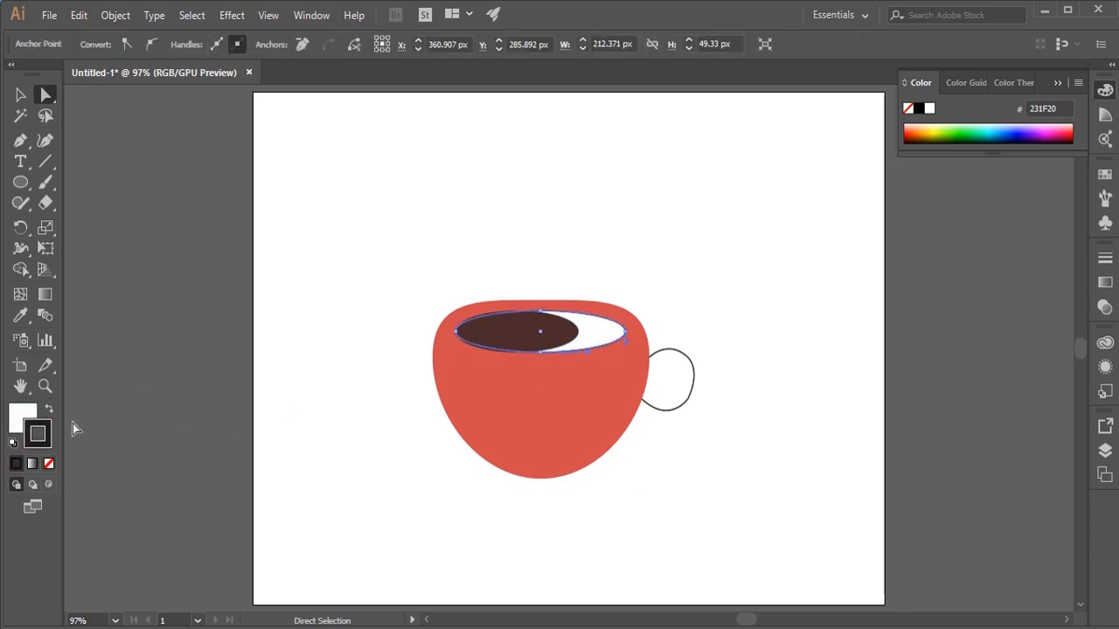
double_click(22, 417)
click(894, 483)
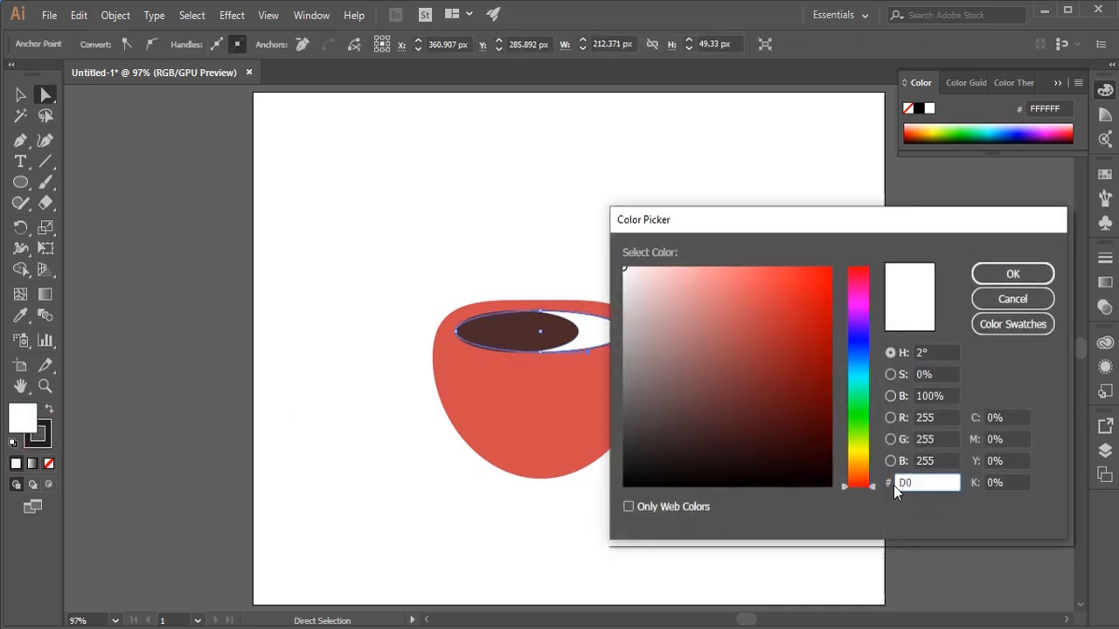
text(D0BB95)
key(Return)
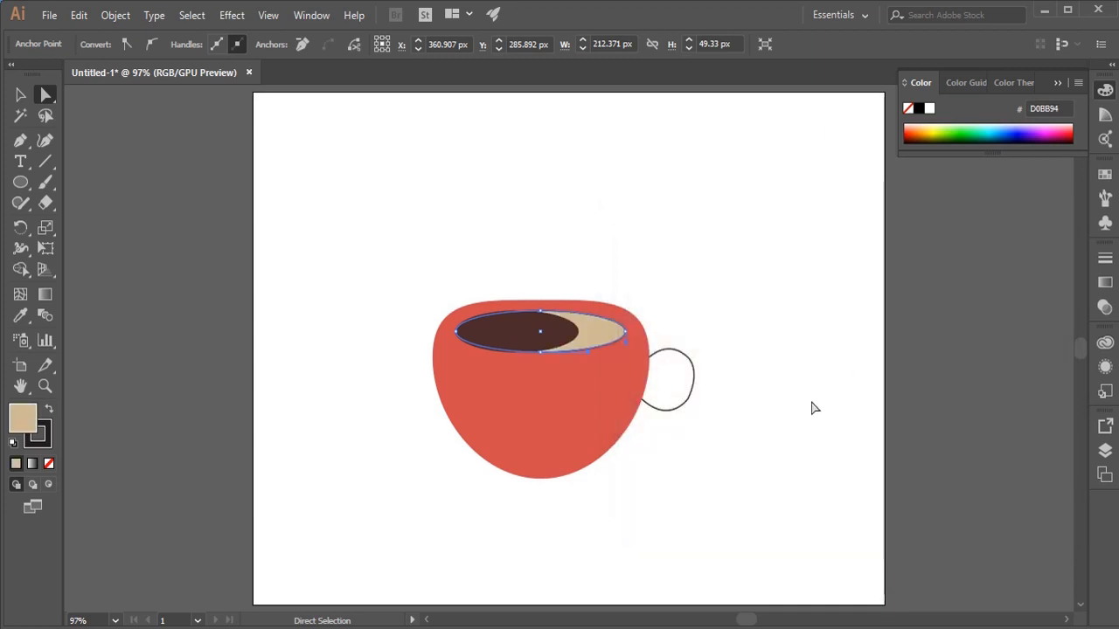
Step: Match the wider ellipse's stroke to its beige fill using the Eyedropper
click(46, 430)
click(20, 315)
click(604, 330)
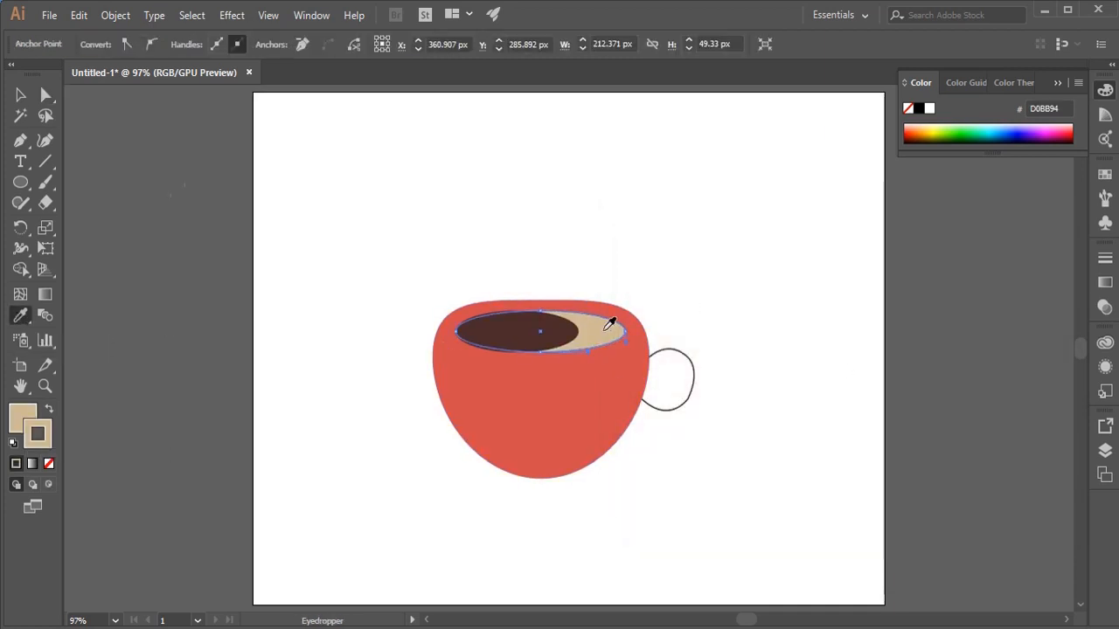
click(20, 94)
click(231, 255)
Step: Colour the handle's stroke with the cup's red and set its stroke weight to 16 pt
click(693, 369)
click(20, 316)
shift+click(528, 419)
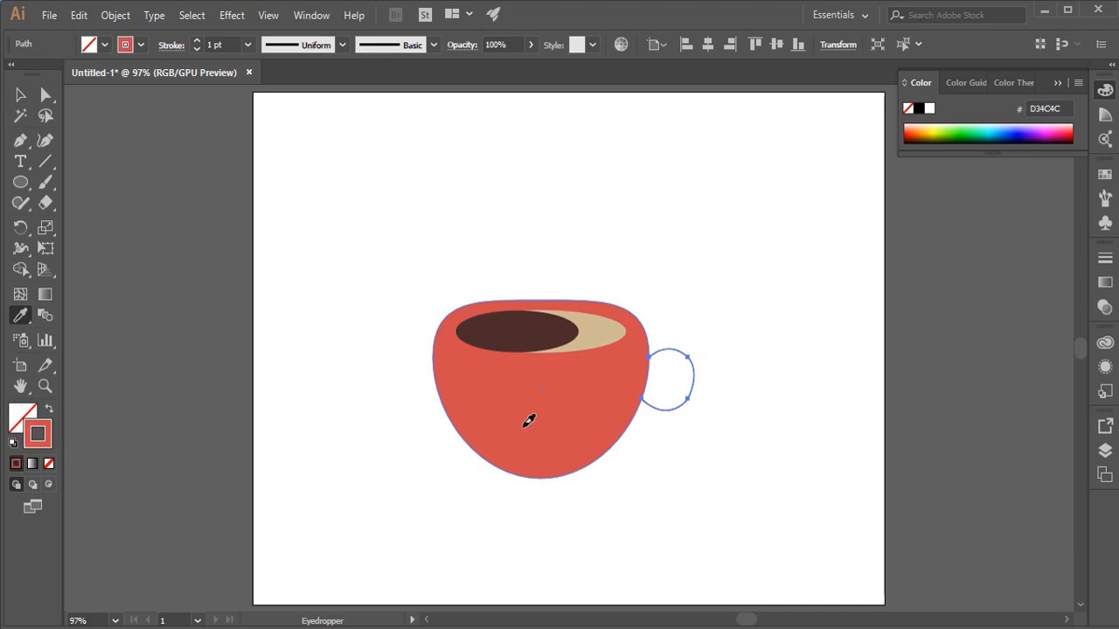
click(248, 44)
click(265, 310)
click(20, 95)
click(277, 194)
Step: Move the handle toward the cup so its open ends overlap the body's right side
click(689, 378)
drag(642, 381, 679, 393)
click(702, 468)
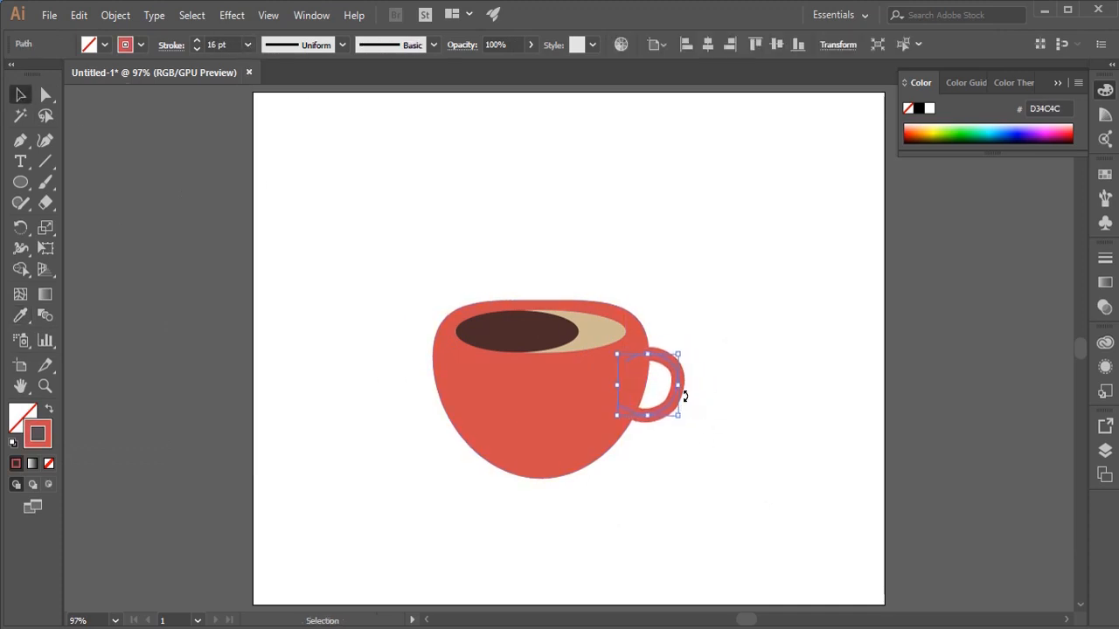
click(657, 490)
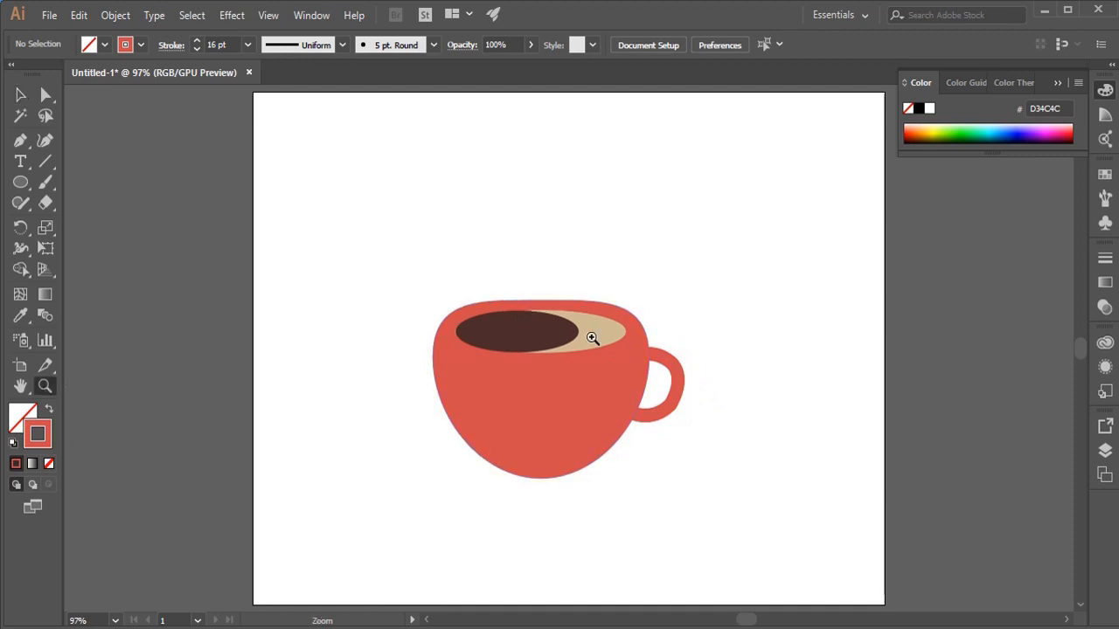
Step: Draw a small dark brown 4A2C2A ellipse on the beige part of the opening and place a copy below it
drag(592, 337, 908, 497)
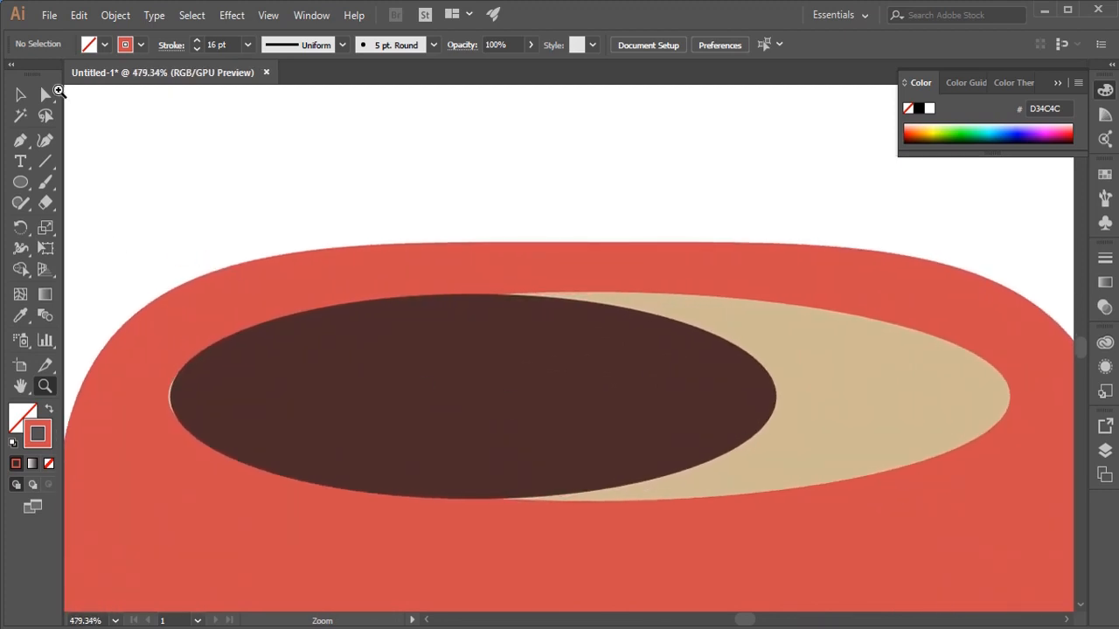
click(20, 181)
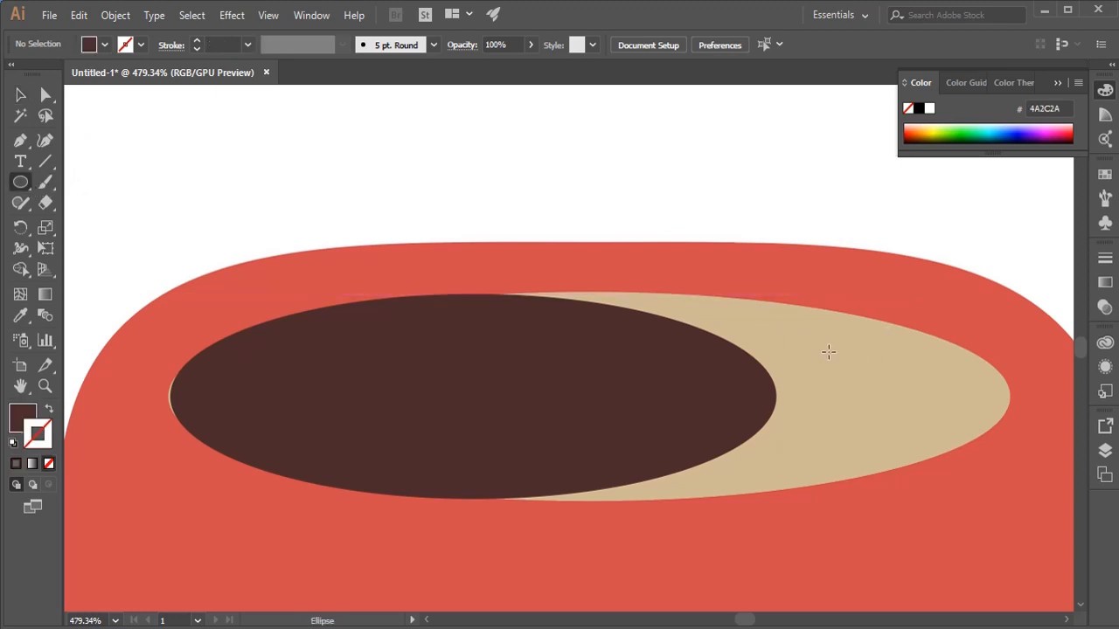
mouse_move(829, 352)
mouse_down()
mouse_move(874, 389)
mouse_move(883, 381)
mouse_move(874, 423)
mouse_move(891, 443)
mouse_move(916, 377)
mouse_up()
click(20, 94)
drag(908, 382, 874, 425)
drag(858, 414, 900, 432)
Step: Add further small ellipses in varied sizes around the first ones on the beige area as bubbles
click(889, 425)
click(873, 396)
click(879, 431)
key(ctrl+v)
drag(871, 395, 962, 381)
click(843, 439)
click(890, 428)
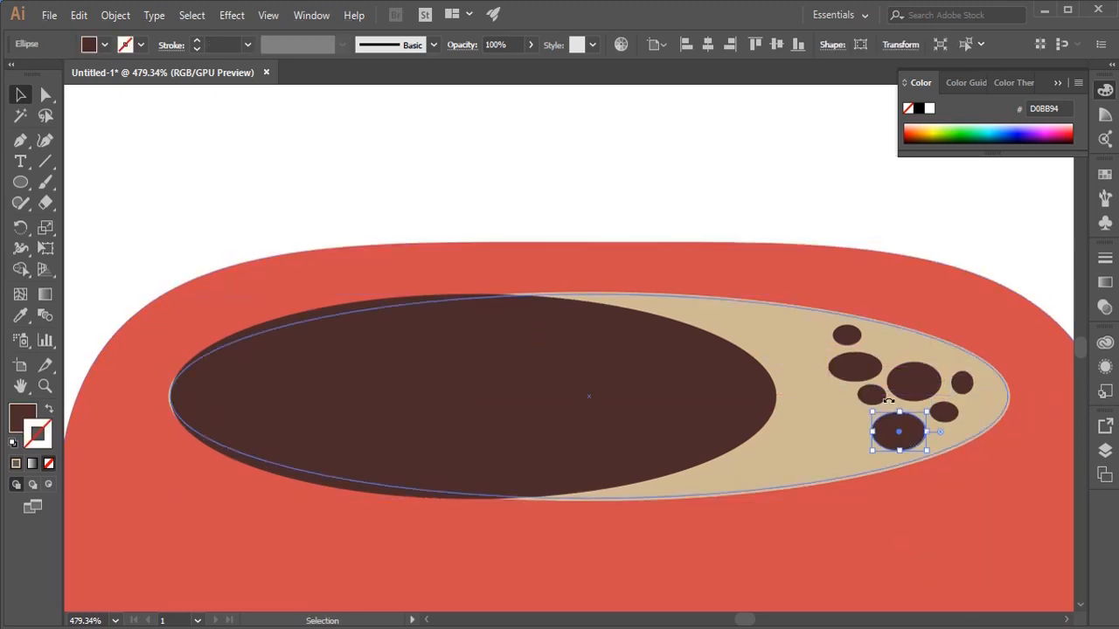
Step: Paste another small ellipse, rotate it and place it at the left side of the bubble cluster
key(ctrl+v)
drag(596, 367, 583, 359)
drag(572, 350, 850, 433)
drag(808, 405, 821, 392)
drag(856, 446, 848, 422)
click(808, 468)
click(784, 524)
Step: Copy two of the small bubbles to the lower-left and upper-right gaps of the cluster
click(950, 415)
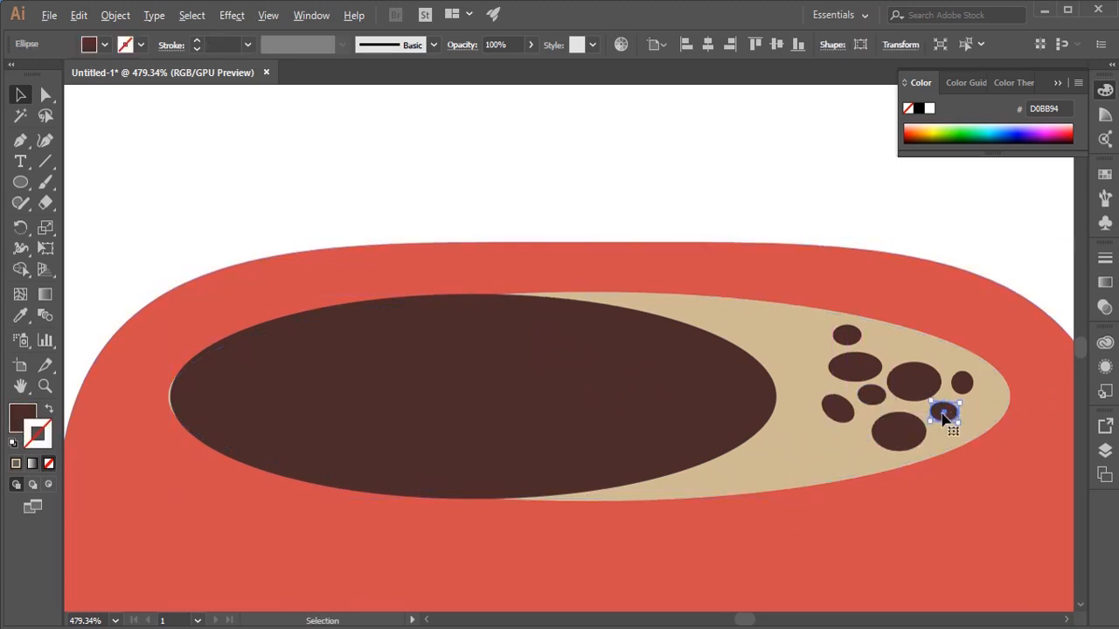
drag(943, 415, 850, 444)
click(967, 389)
drag(966, 384, 895, 349)
click(894, 582)
Step: Scatter more bubble copies across the beige area toward the dark brown ellipse
drag(852, 444, 730, 505)
drag(778, 464, 814, 464)
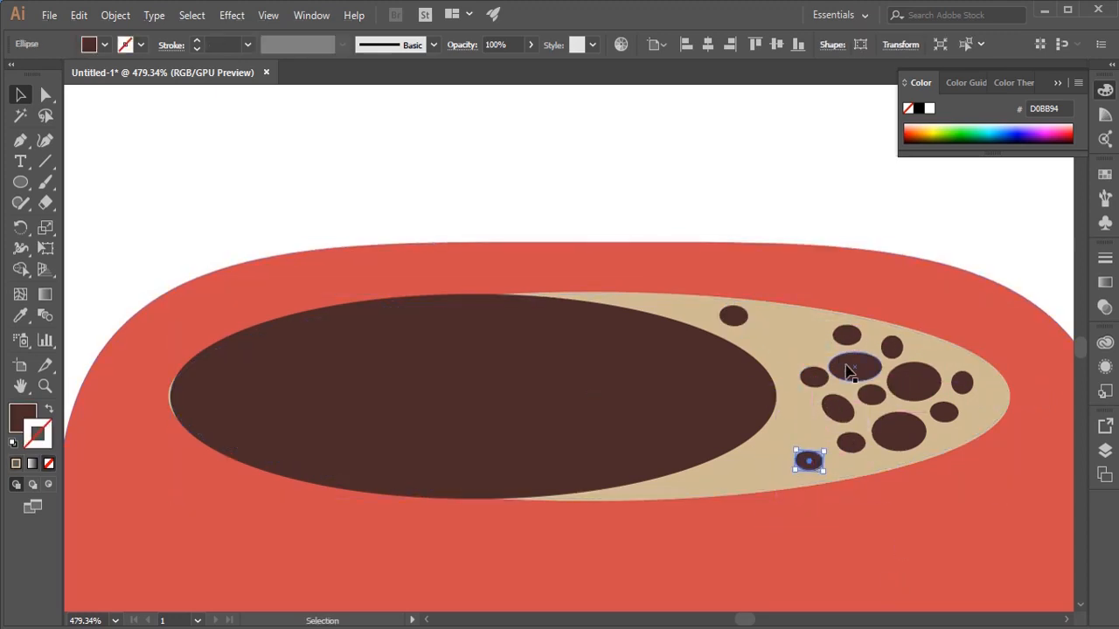
drag(939, 382, 817, 340)
click(776, 579)
Step: Draw a curved arm path on each side of the red cup with the Pen tool
click(114, 620)
click(124, 602)
click(650, 562)
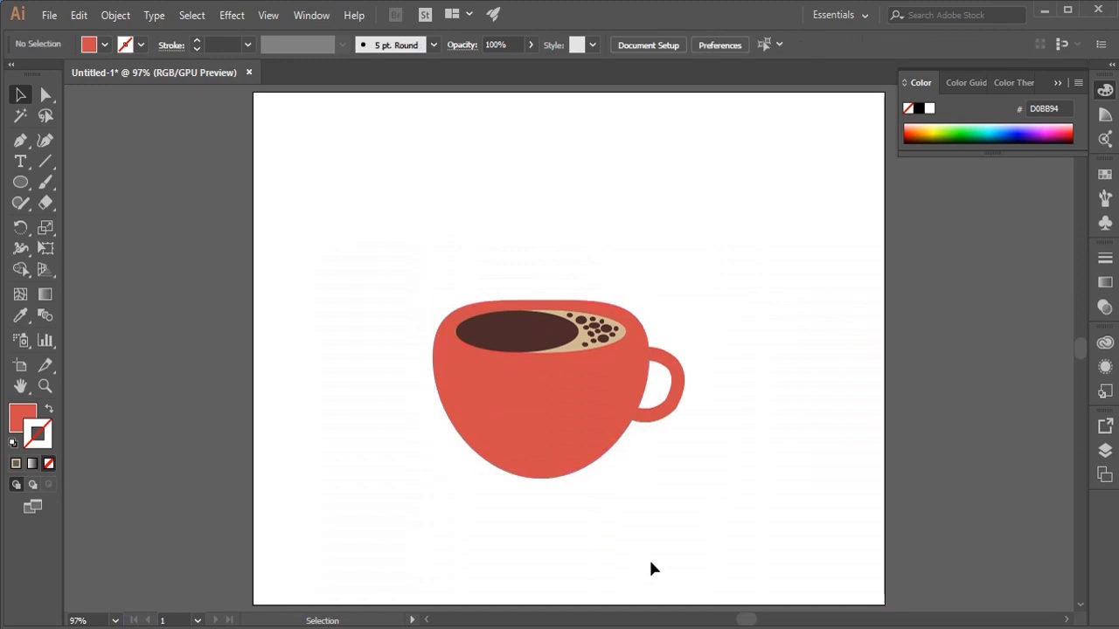
click(22, 143)
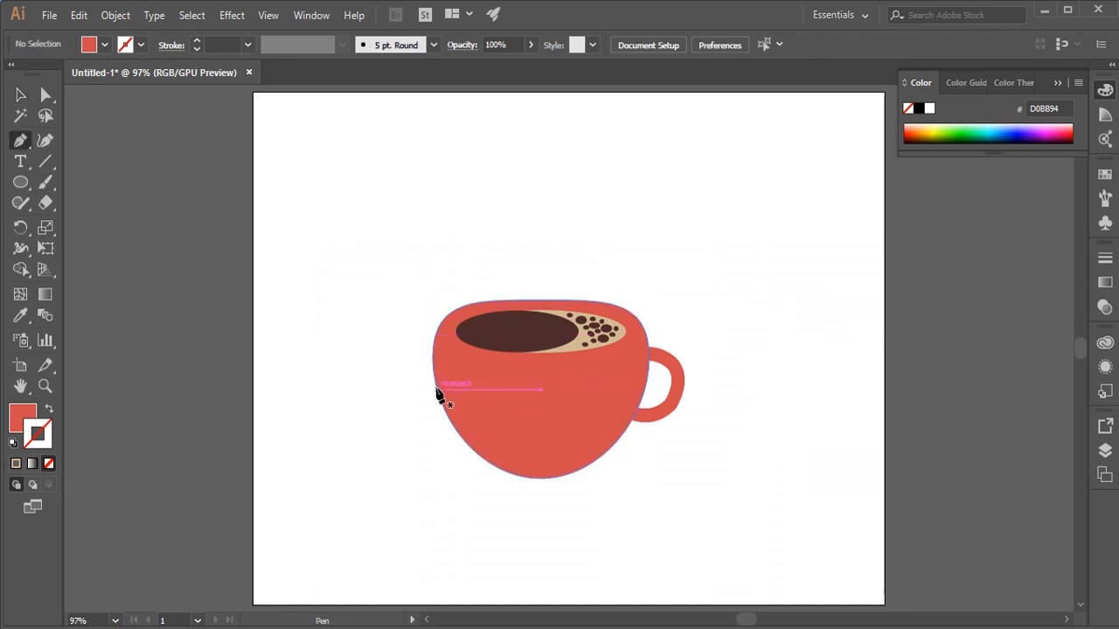
click(437, 389)
drag(382, 442, 361, 476)
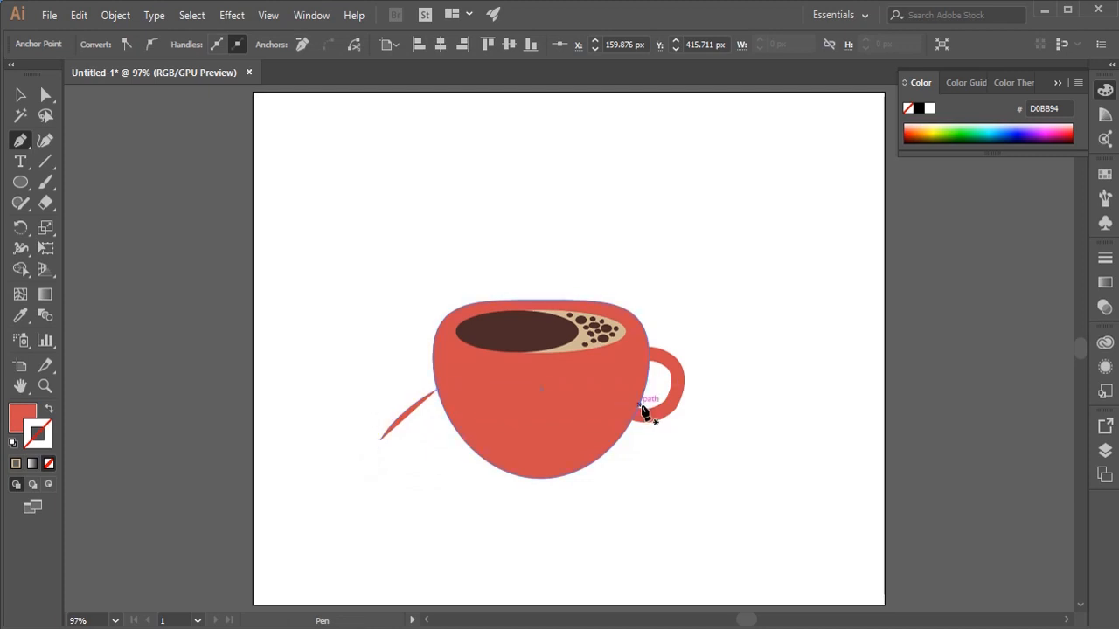
drag(641, 405, 699, 454)
drag(695, 441, 711, 474)
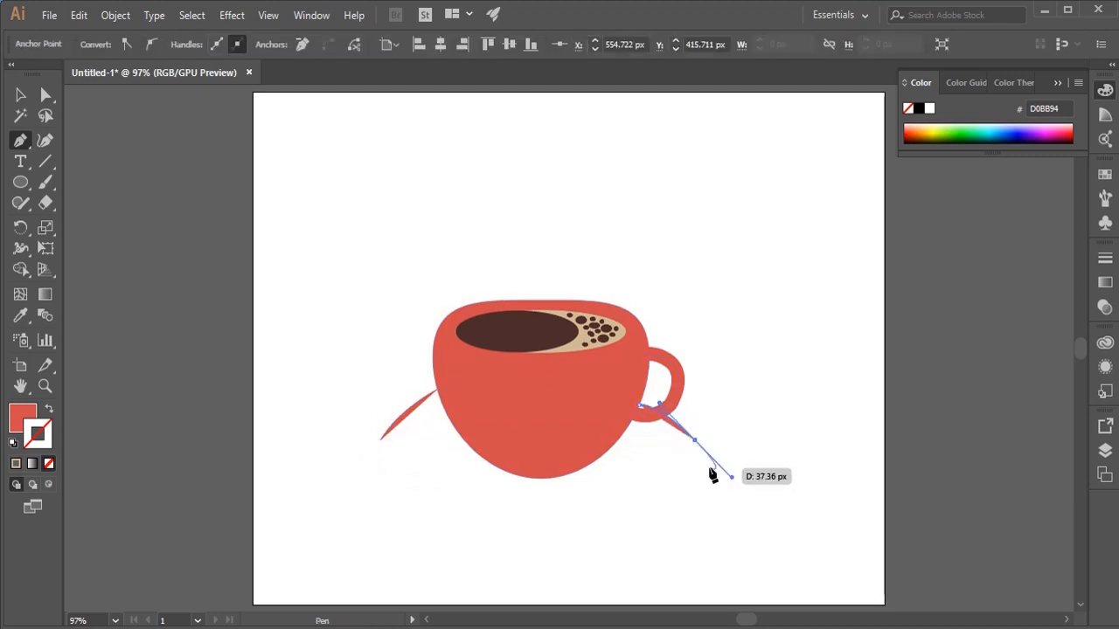
Step: Move both arm paths slightly down and inward so they meet the cup's sides
click(21, 94)
click(680, 377)
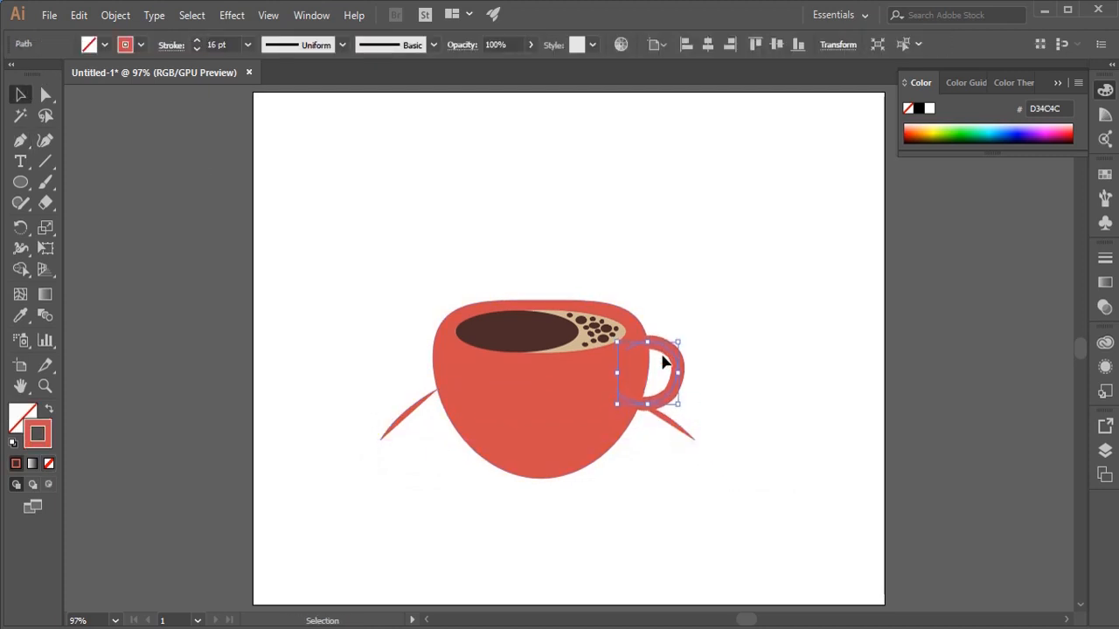
click(683, 475)
drag(673, 422, 666, 432)
drag(409, 407, 417, 425)
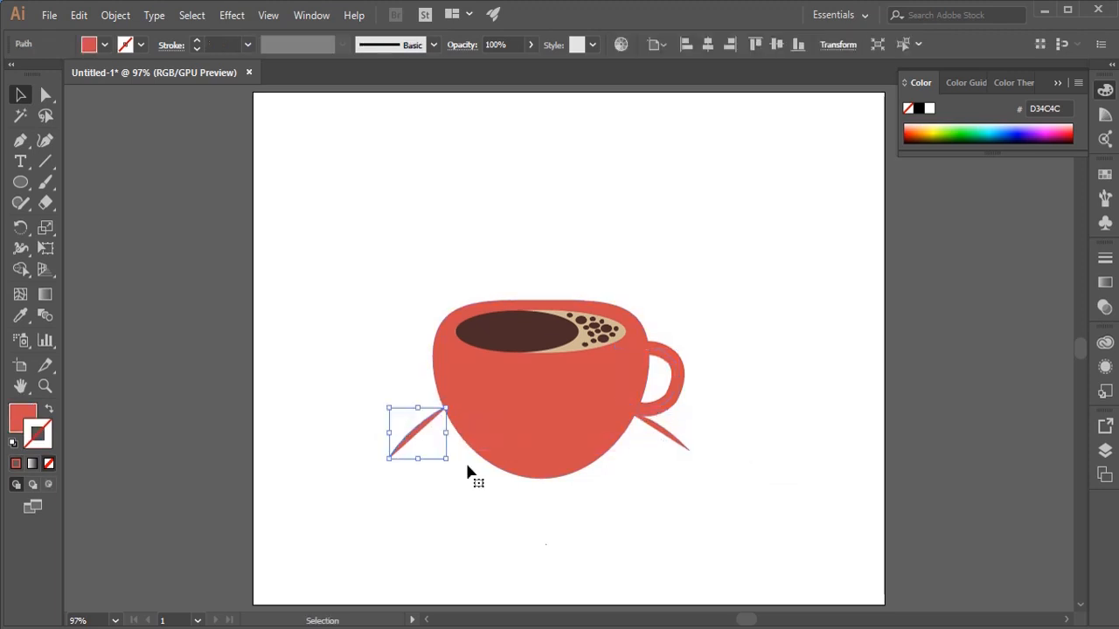
click(550, 537)
Step: Swap fill and stroke on both arms so they become red outlines without fill
click(417, 435)
click(49, 409)
click(670, 440)
click(49, 408)
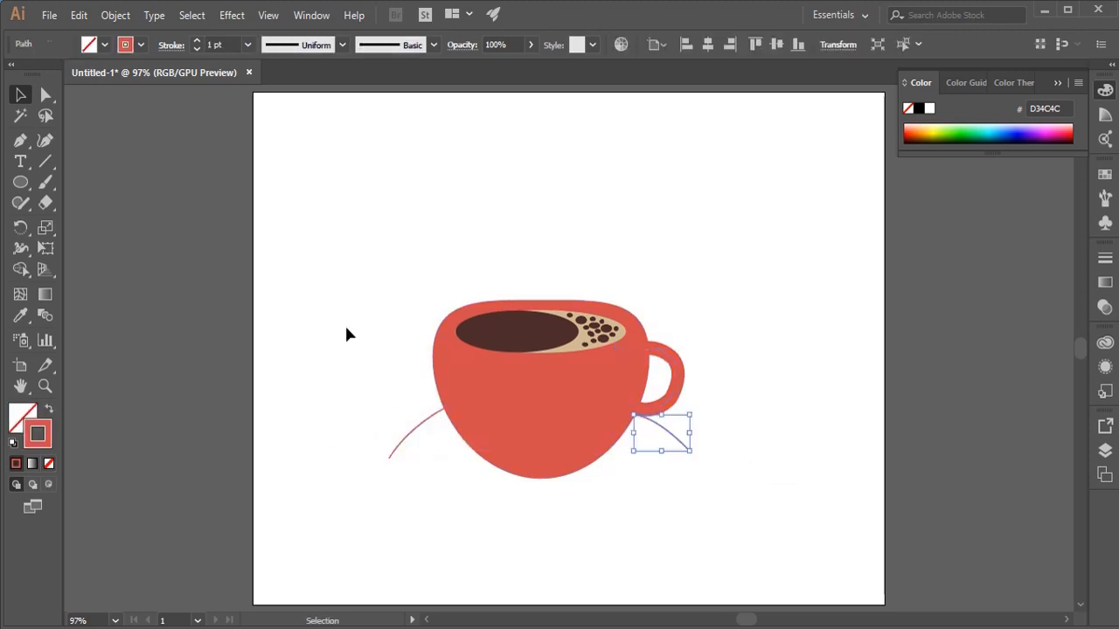
click(345, 325)
Step: Draw a small ellipse at the end of each arm as a hand
key(l)
drag(375, 458, 399, 479)
drag(669, 449, 704, 469)
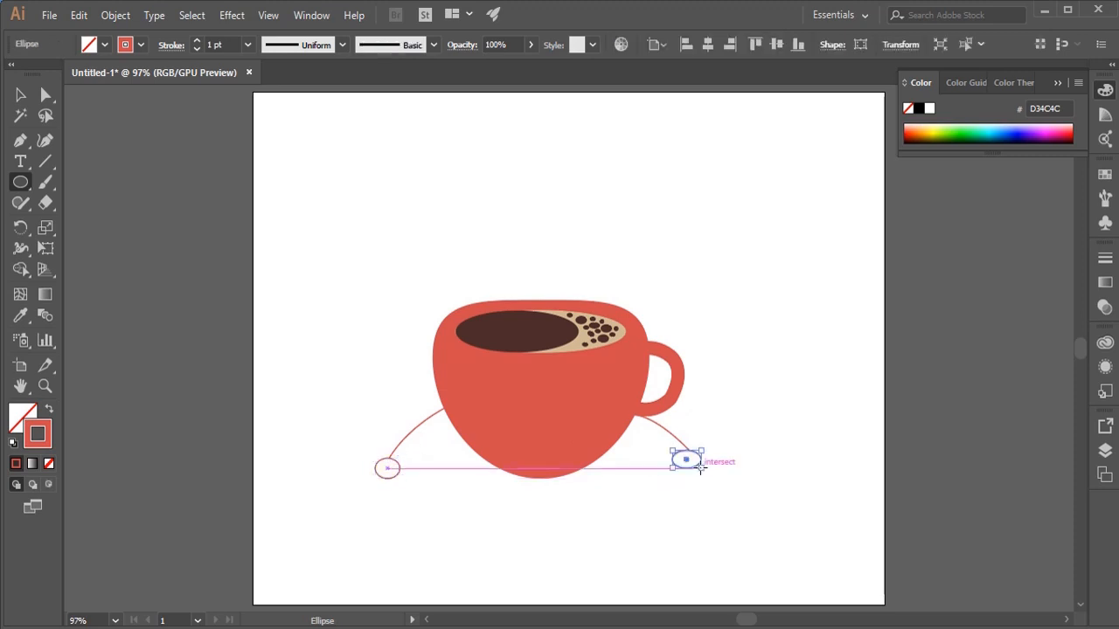
key(v)
click(514, 505)
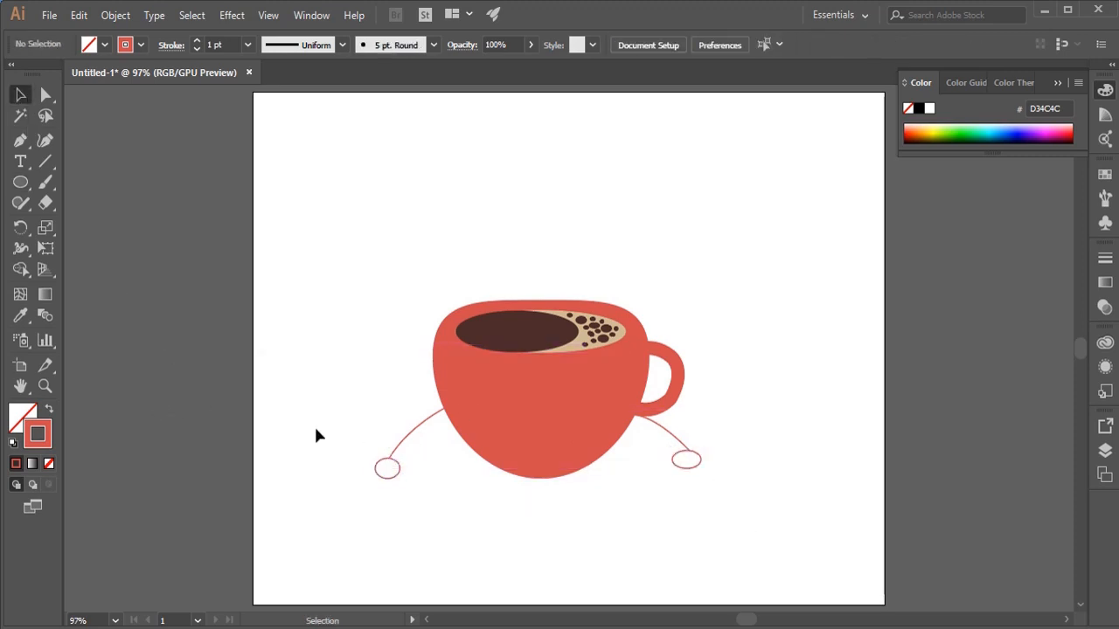
Step: Select both arms and hands, swap their fill and stroke, and set the fill color to near-black 0A0A0A
click(398, 447)
shift+click(393, 460)
shift+click(683, 442)
shift+click(700, 460)
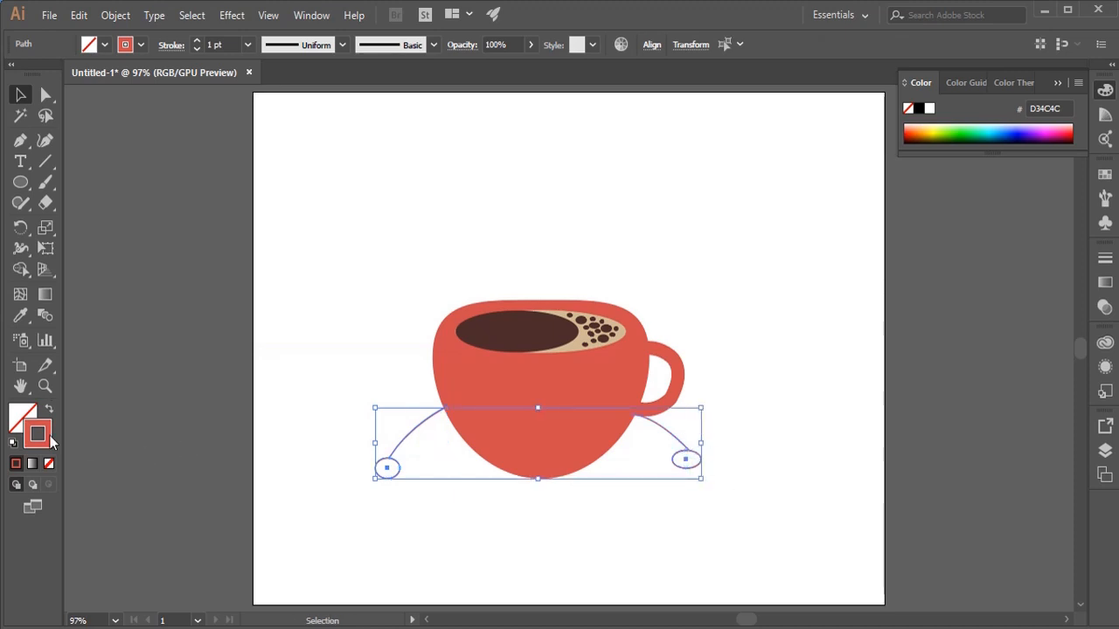
click(49, 409)
double_click(23, 419)
click(629, 475)
click(1009, 271)
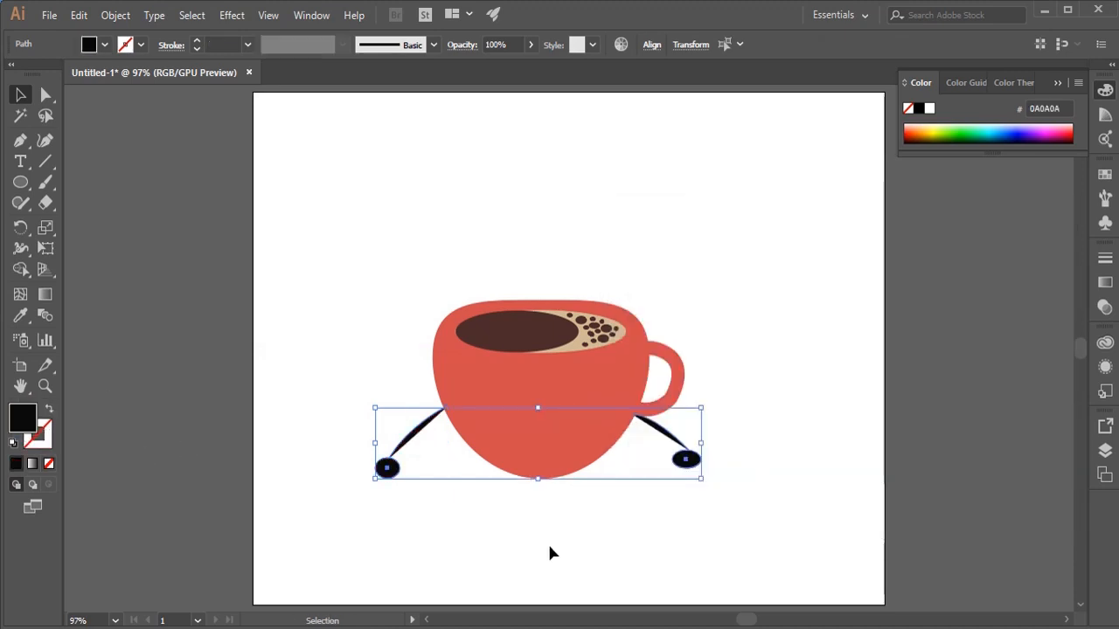
click(368, 560)
Step: Draw a vertical leg line below the cup as a black stroke and paste a copy beside it as the second leg
key(p)
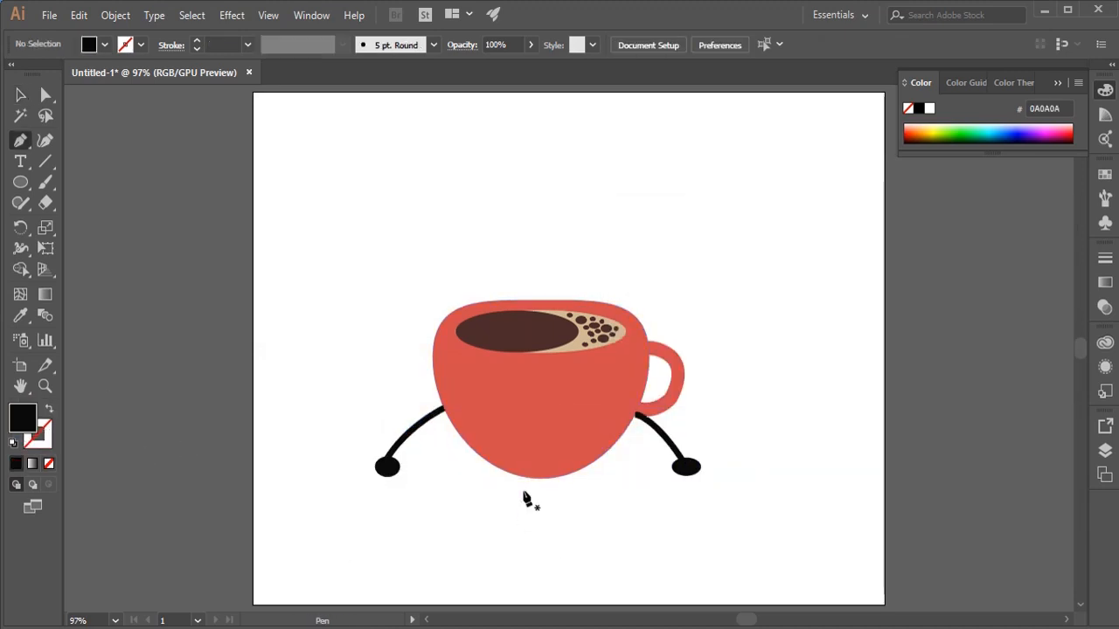
click(511, 474)
click(510, 559)
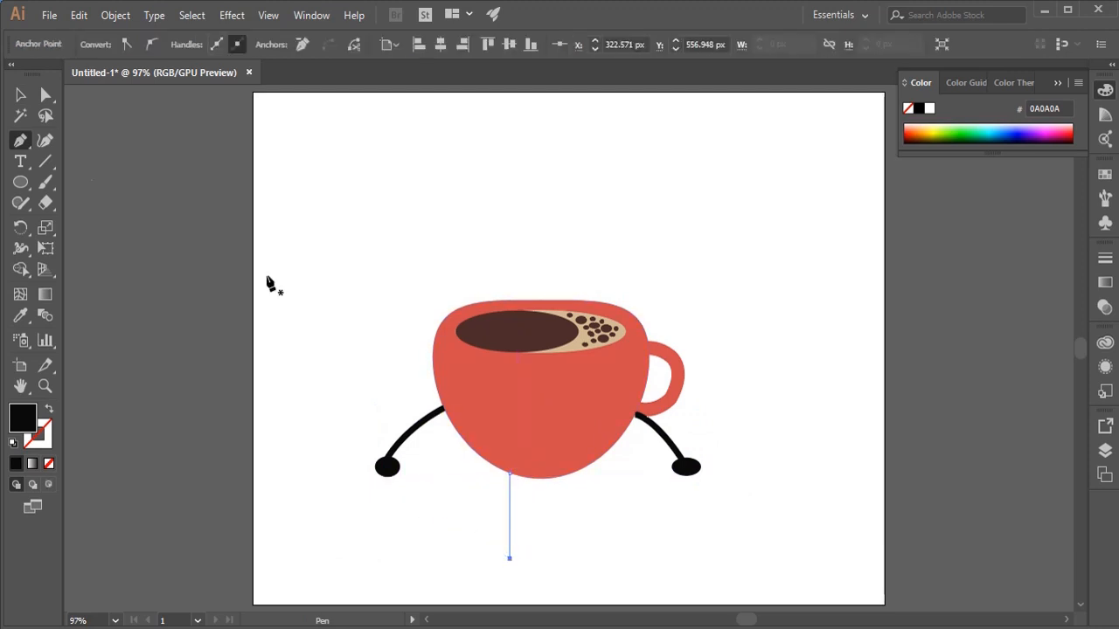
click(20, 94)
click(49, 409)
key(ctrl+c)
key(ctrl+v)
mouse_move(568, 355)
mouse_down()
mouse_move(582, 530)
mouse_move(580, 519)
mouse_up()
click(597, 535)
click(581, 550)
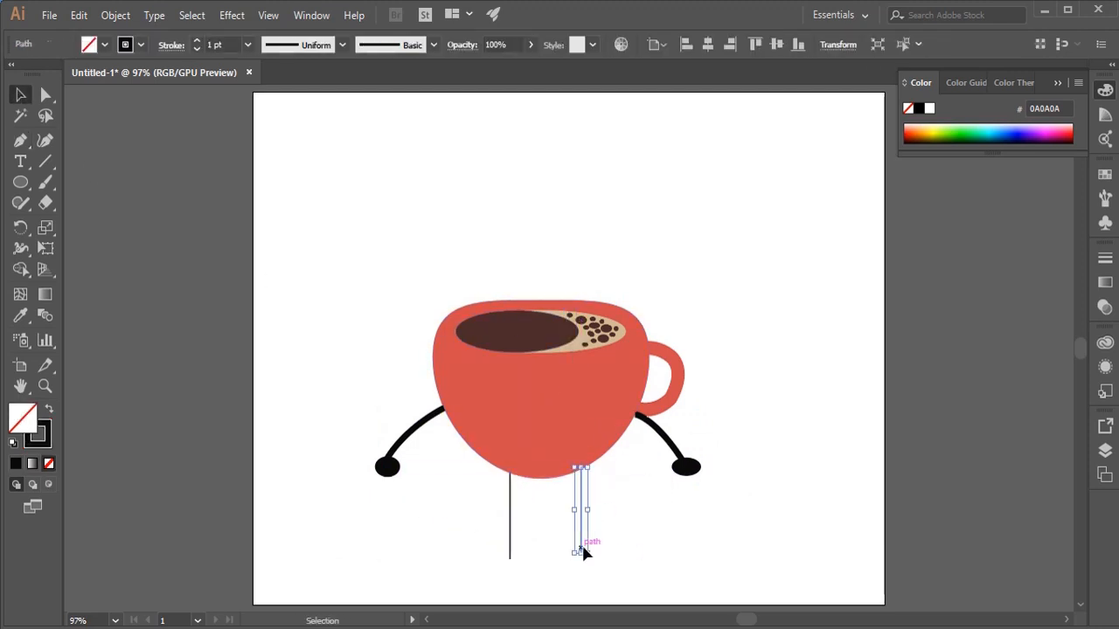
click(551, 540)
Step: Set the stroke weight of both legs to 6 pt
click(510, 524)
shift+click(580, 524)
click(249, 45)
click(271, 214)
click(401, 524)
Step: Draw an ellipse at the end of each leg and stretch its outer anchor point outward to form a foot
click(20, 182)
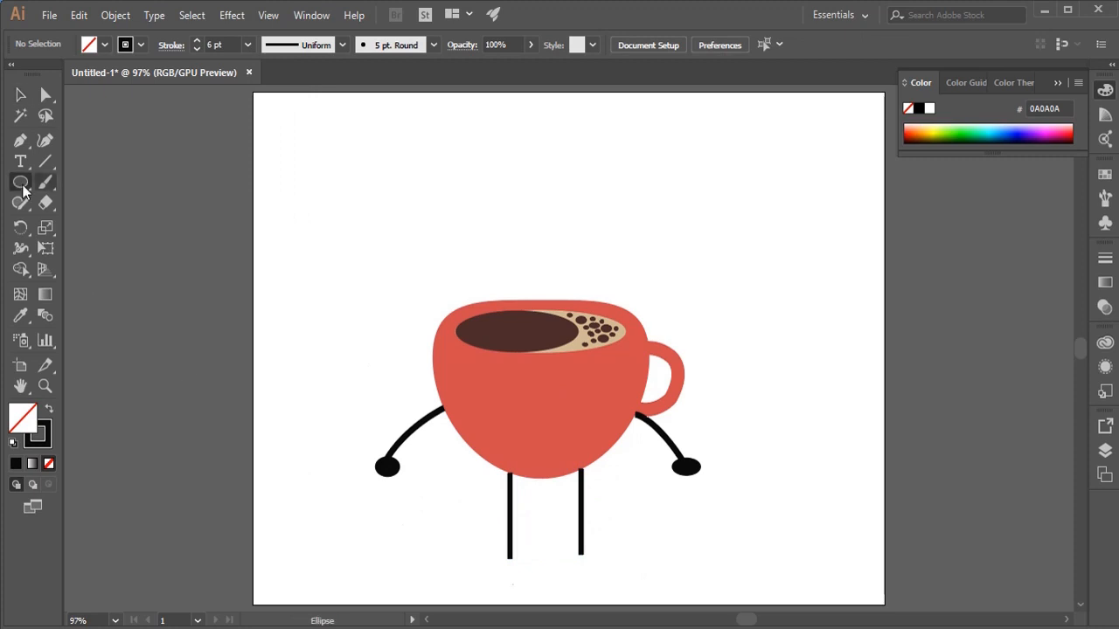
drag(493, 550, 523, 575)
mouse_move(568, 550)
mouse_down()
mouse_move(600, 574)
mouse_move(610, 562)
mouse_up()
click(46, 94)
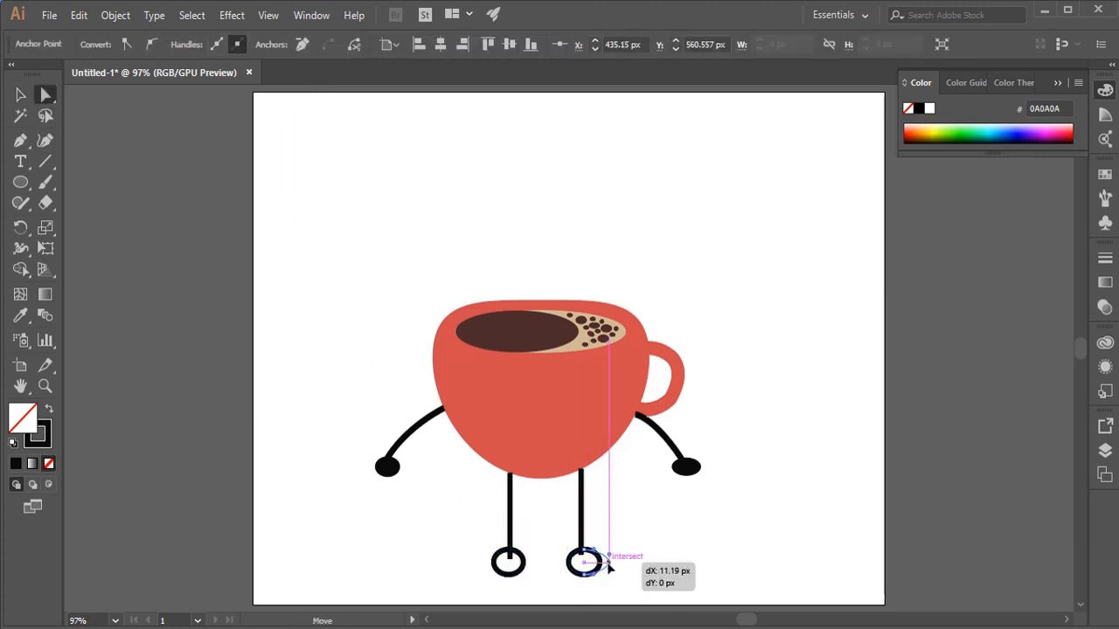
drag(493, 562, 481, 562)
Step: Swap fill and stroke on both feet so they are solid black without an outline
click(20, 95)
click(435, 482)
click(492, 555)
shift+click(571, 561)
click(49, 409)
click(157, 432)
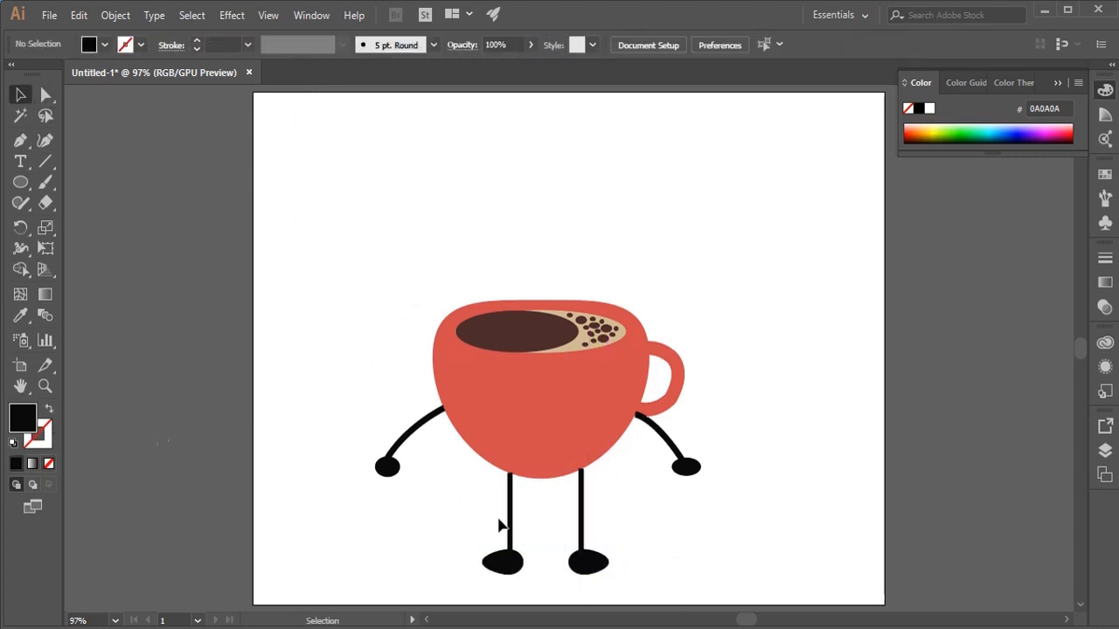
Step: Draw a black circle about 22 px wide on the cup's front as an eye and duplicate it horizontally for the second eye
click(44, 388)
drag(639, 453, 666, 464)
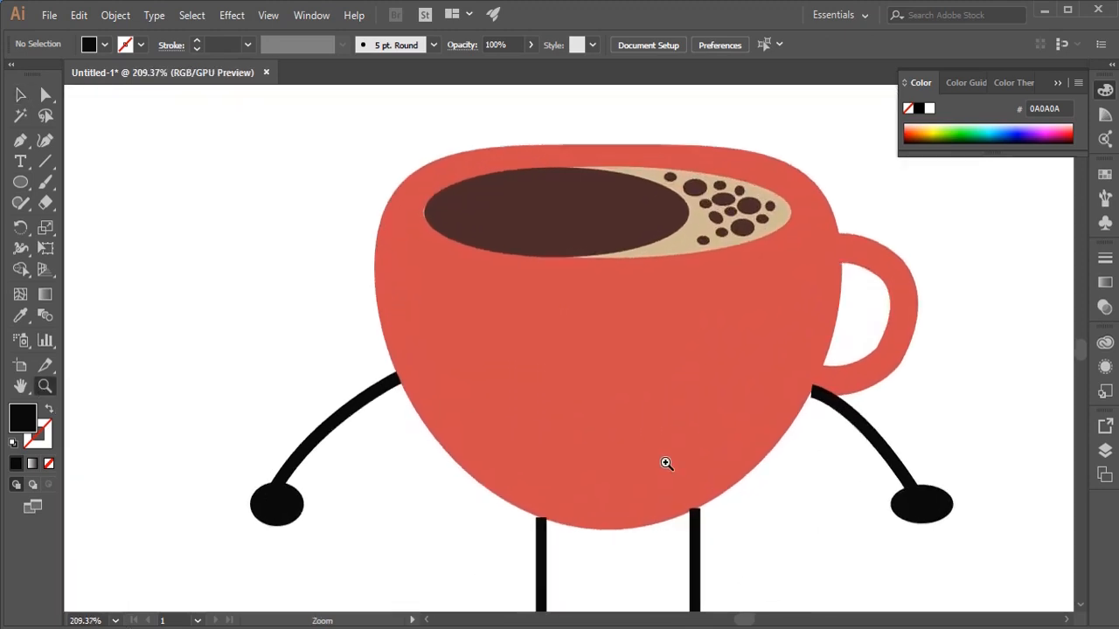
click(22, 183)
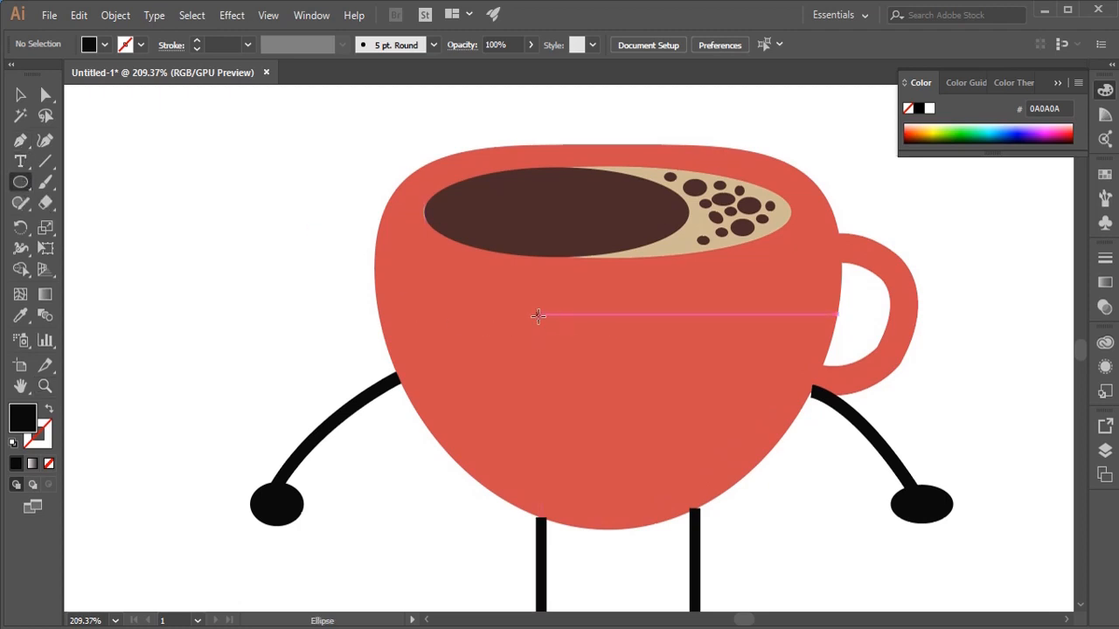
drag(537, 315, 576, 354)
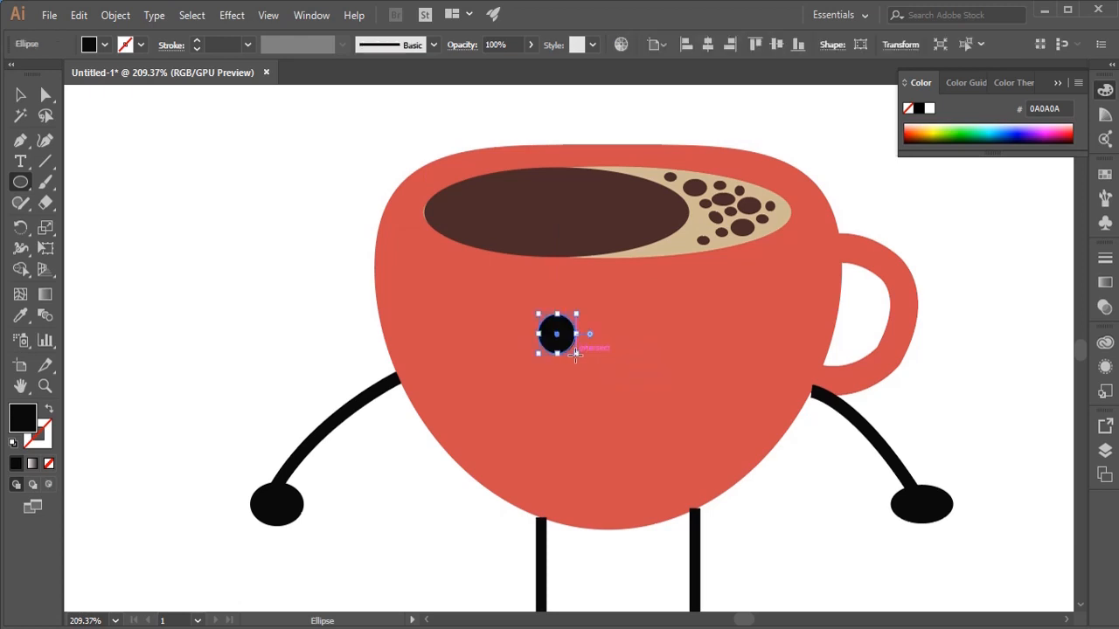
click(21, 96)
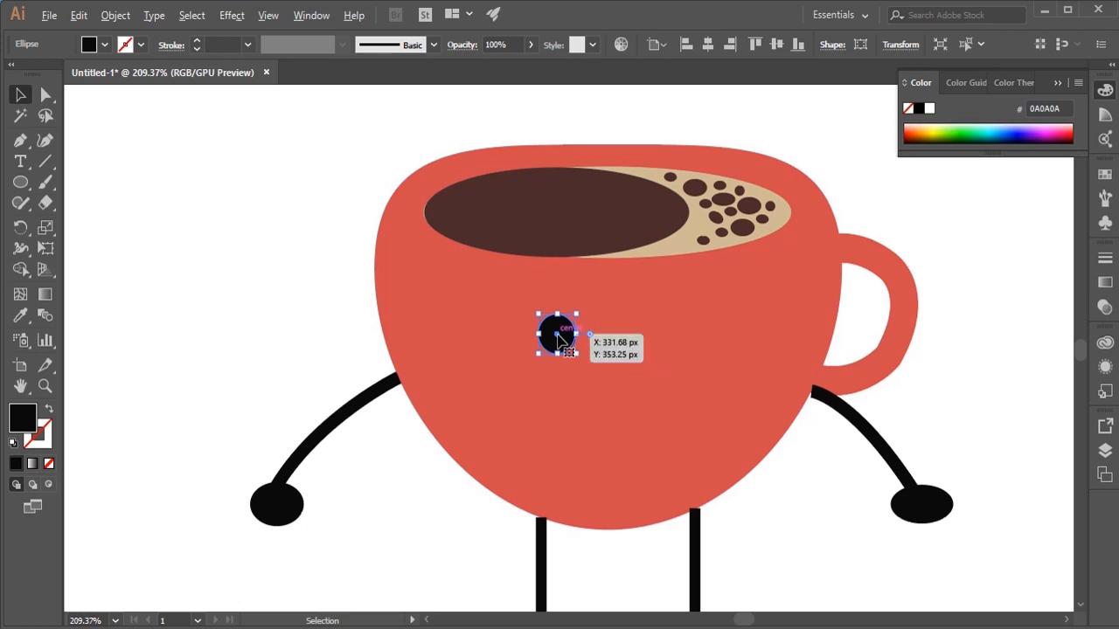
drag(557, 335, 648, 334)
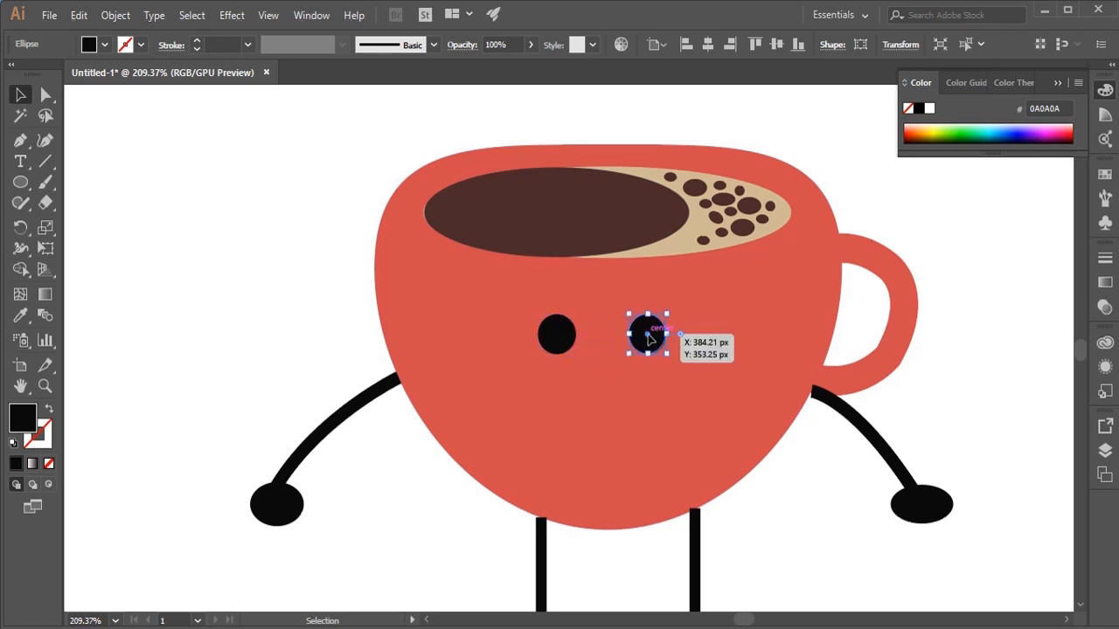
click(194, 276)
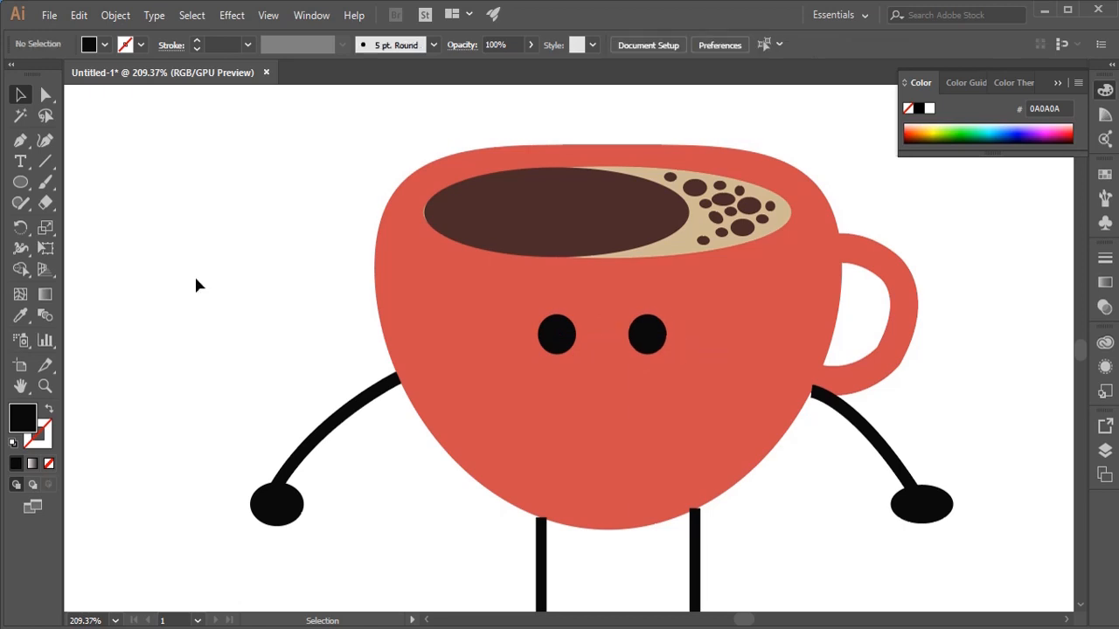
Step: Draw a smaller black circle on the left eye as a pupil and fill both eye circles with off-white F9F7F7
click(26, 184)
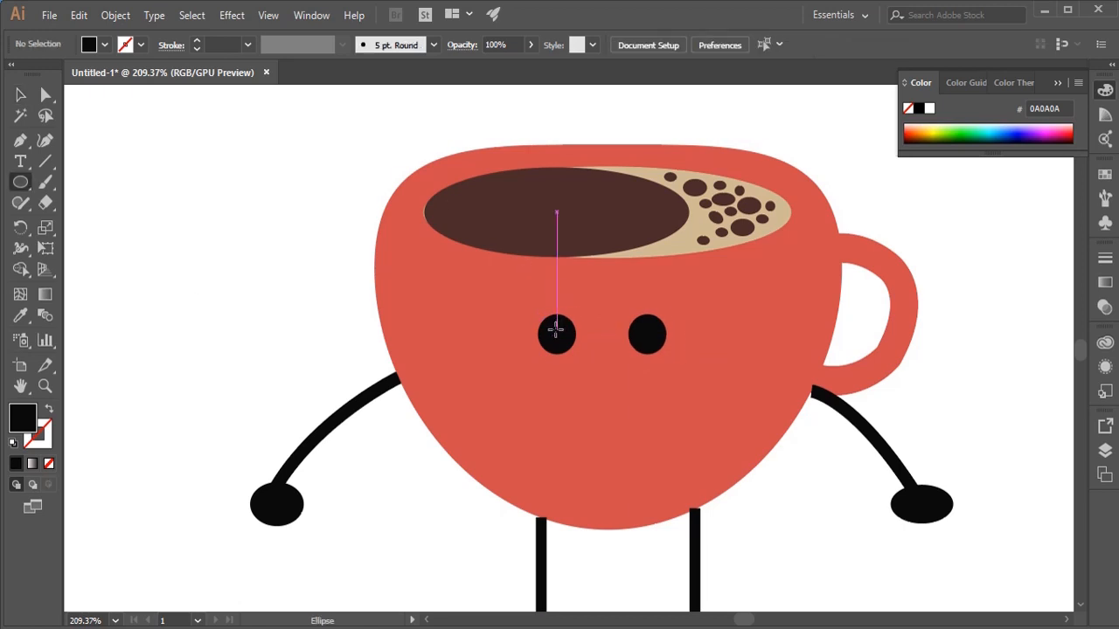
drag(556, 330, 575, 348)
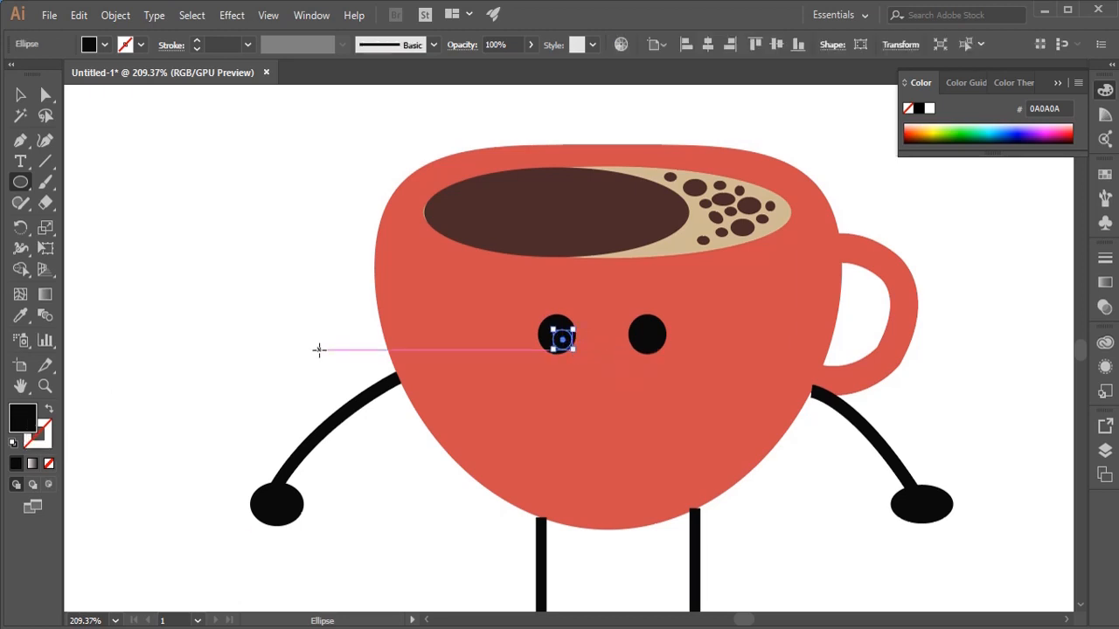
key(v)
click(561, 322)
shift+click(647, 333)
double_click(23, 419)
click(625, 271)
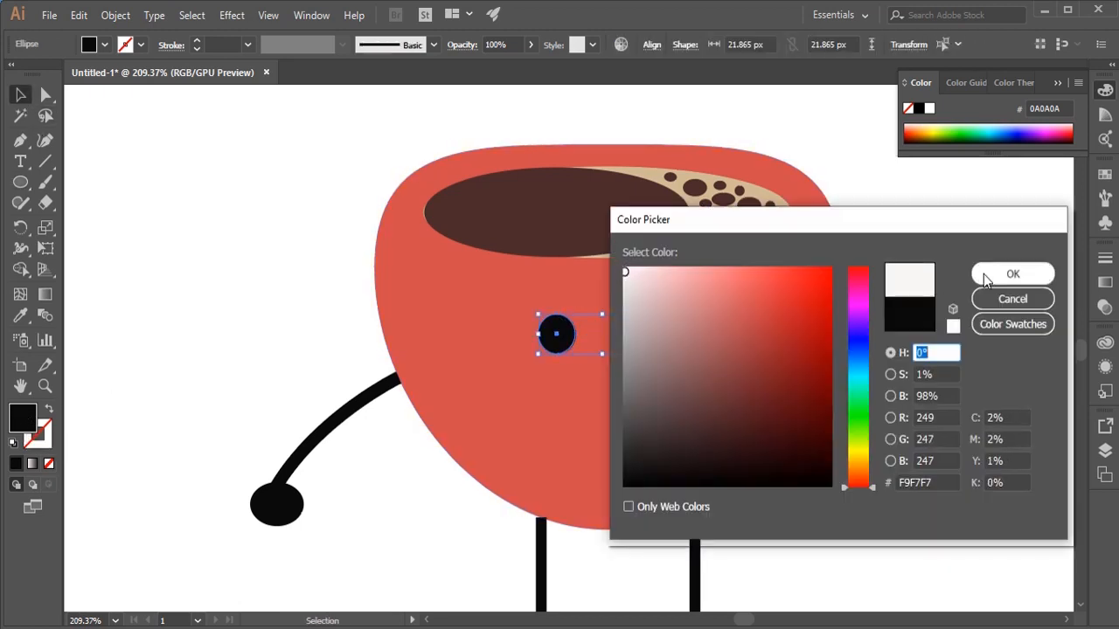
click(987, 276)
Step: Duplicate the black pupil onto the right eye
click(566, 343)
drag(566, 347, 643, 344)
click(298, 291)
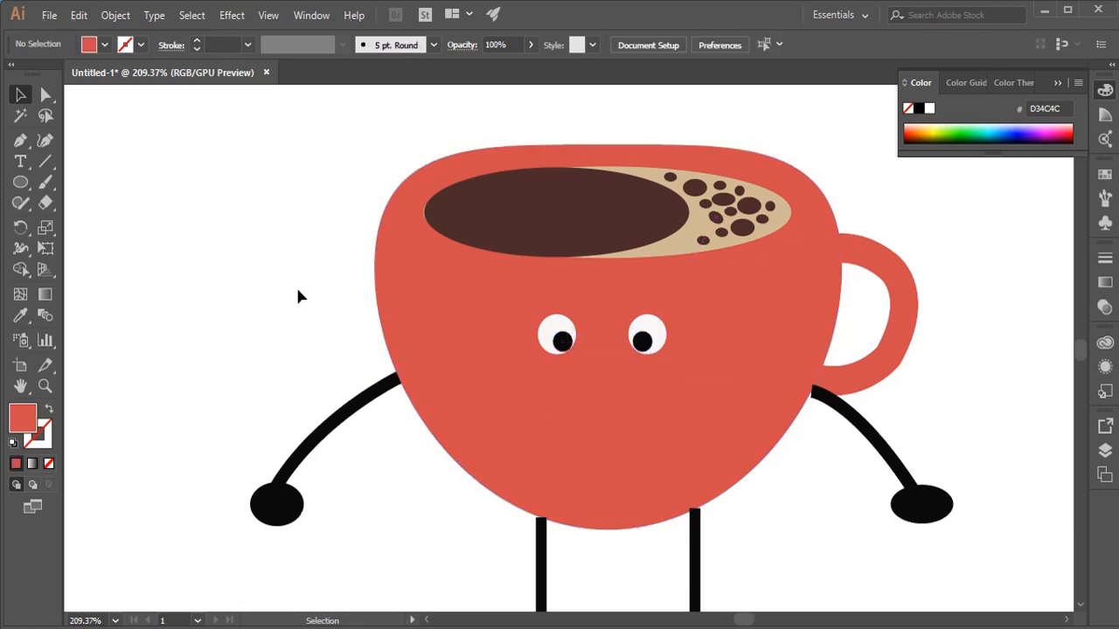
Step: Draw a closed smiling mouth with a flat top and rounded bottom below the eyes using the Pen tool
click(20, 140)
click(575, 397)
click(642, 398)
drag(609, 442, 575, 441)
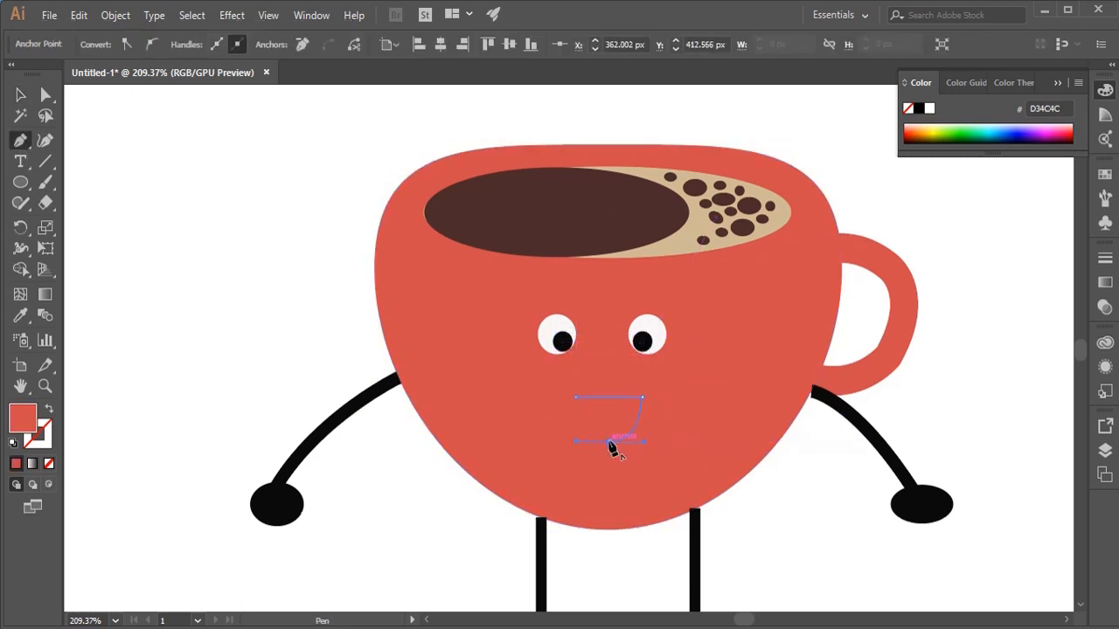
Step: Turn the mouth into an unfilled outline with a dark gray 3F3D3D stroke and nudge it slightly upward
click(49, 410)
double_click(38, 435)
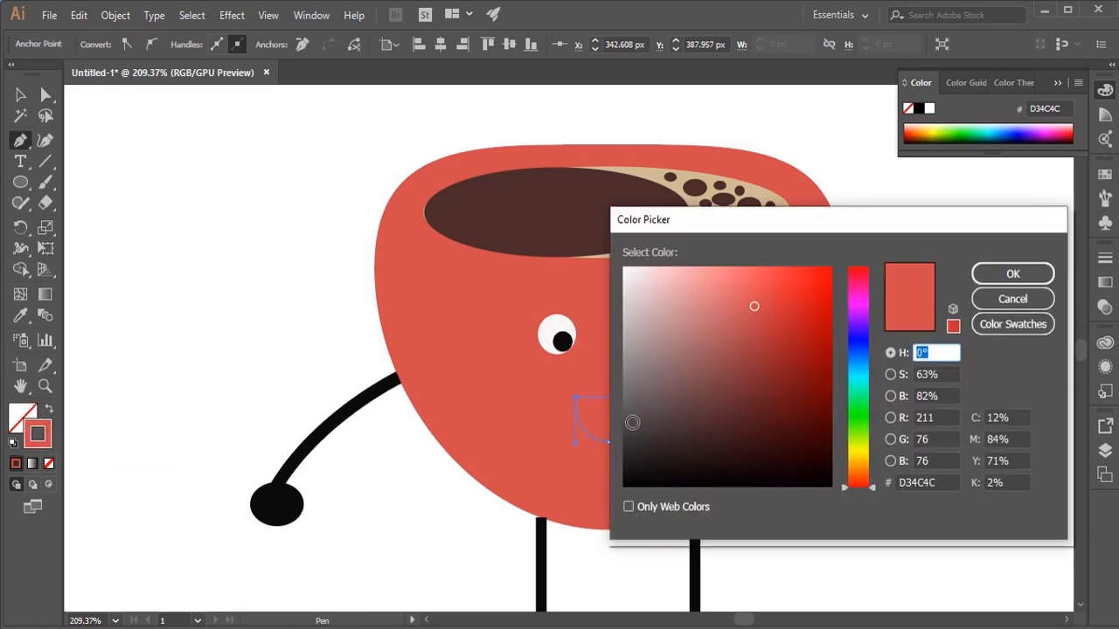
click(630, 427)
key(Return)
key(v)
drag(621, 402, 618, 396)
click(804, 466)
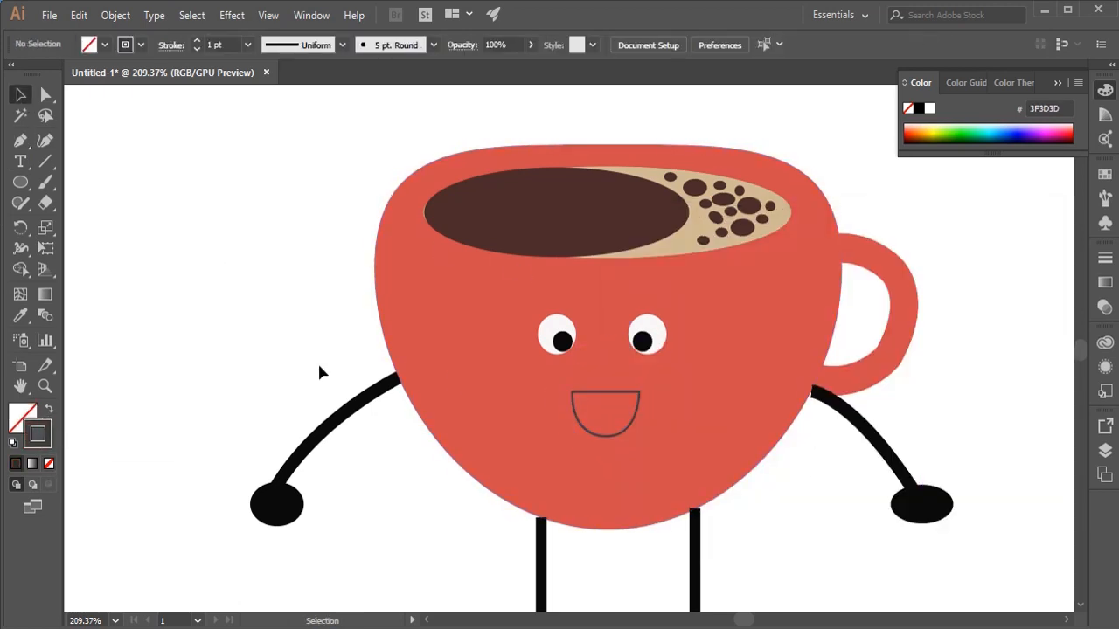
Step: Set the stroke weight of the mouth outline to 4 pt
click(604, 392)
click(342, 45)
click(248, 44)
click(285, 184)
click(285, 185)
click(605, 392)
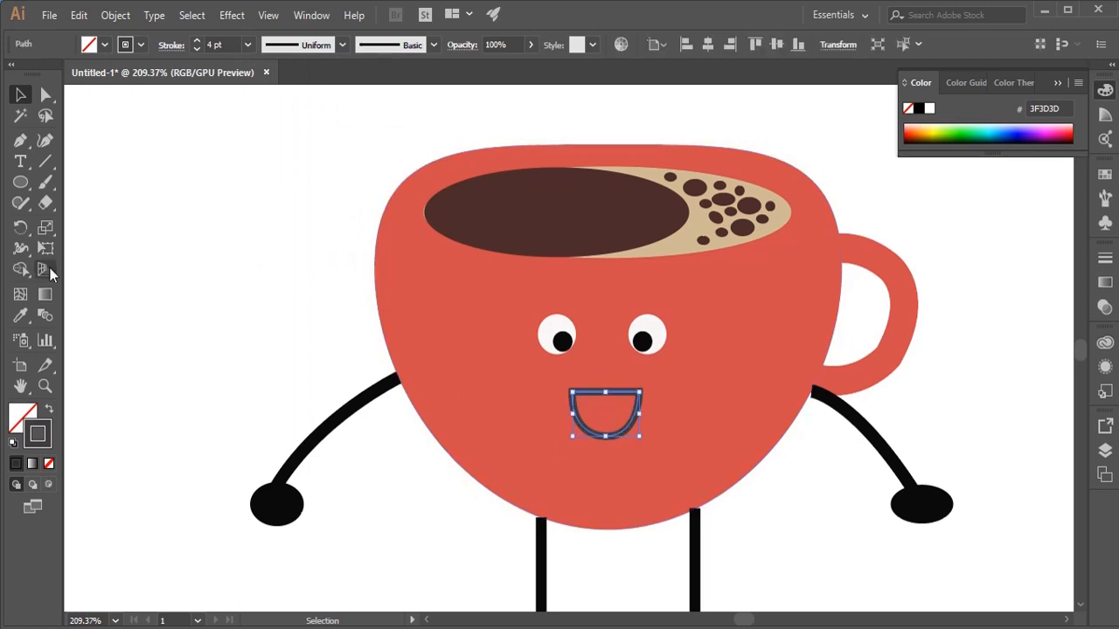
Step: Darken the mouth outline's stroke color to near-black
double_click(38, 435)
click(639, 472)
click(1012, 272)
click(874, 437)
Step: Draw a narrow rectangle across the upper part of the mouth as teeth
click(24, 182)
click(87, 187)
mouse_move(572, 392)
mouse_down()
mouse_move(638, 403)
mouse_move(576, 402)
mouse_up()
key(v)
Step: Give the teeth rectangle an off-white F4F2F2 fill without stroke and fit it inside the mouth's upper edge
double_click(38, 435)
click(626, 273)
key(Return)
click(49, 409)
click(288, 302)
click(590, 397)
drag(638, 403, 608, 397)
click(984, 439)
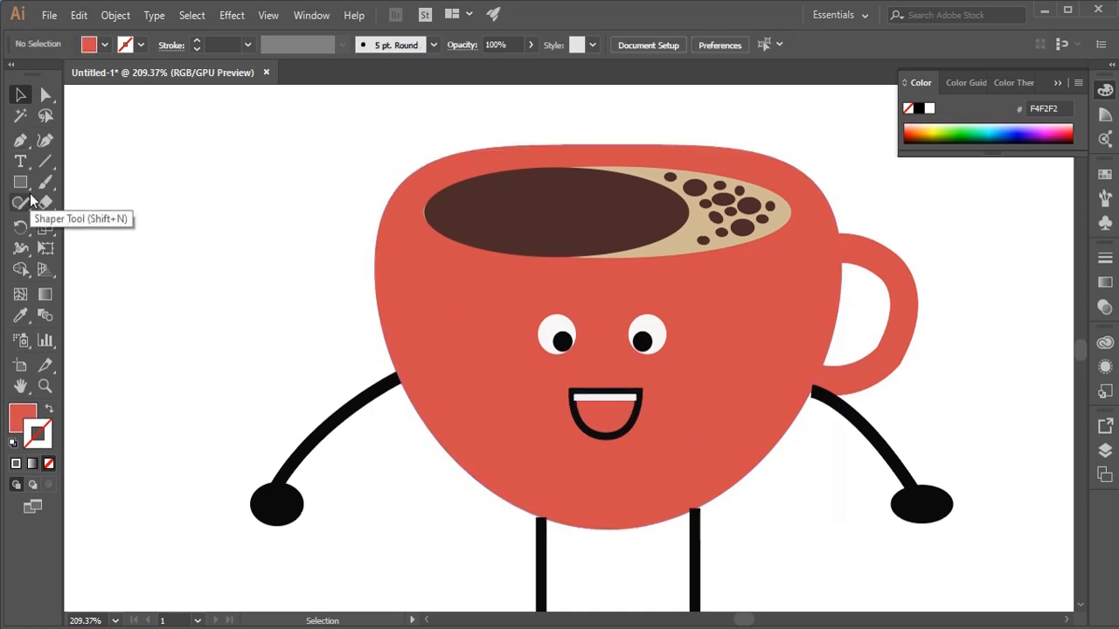
Step: Draw a circular cheek on each side of the mouth and fill both with light pink E58888
drag(20, 182, 87, 224)
mouse_move(528, 377)
mouse_down()
mouse_move(562, 405)
mouse_move(546, 371)
mouse_move(549, 398)
mouse_move(667, 387)
mouse_up()
double_click(23, 417)
click(709, 288)
click(998, 274)
key(v)
key(ctrl+shift+a)
click(367, 485)
Step: Draw a light pink tongue with a wavy upper edge inside the mouth using the Pen tool
key(p)
drag(583, 416, 626, 434)
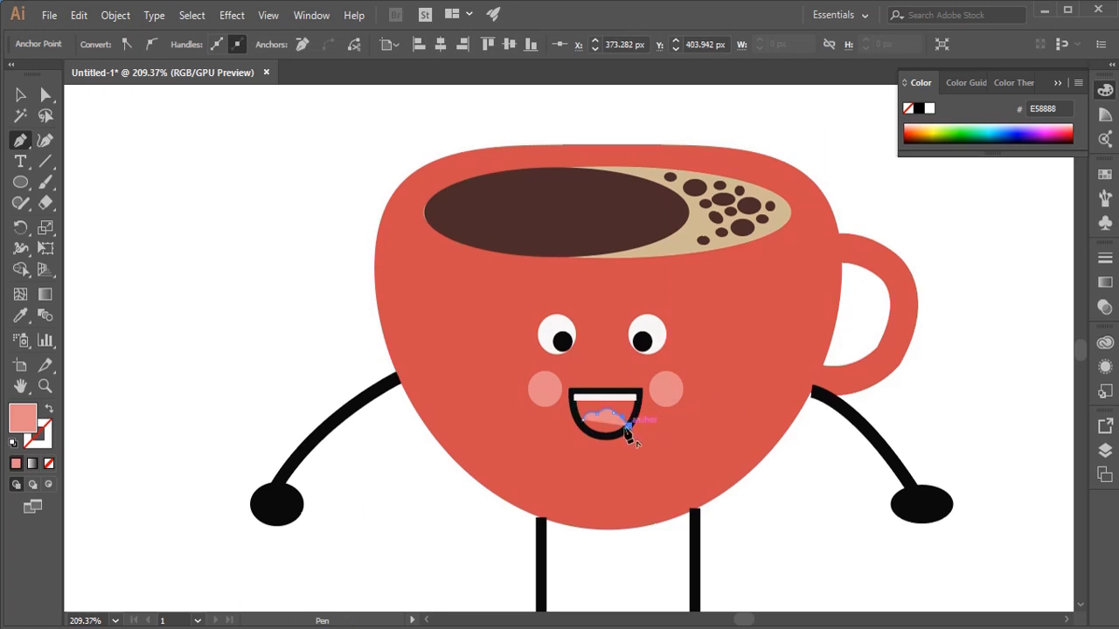
key(v)
click(230, 219)
Step: Send the mouth outline backward in the stacking order
right_click(637, 412)
mouse_move(674, 323)
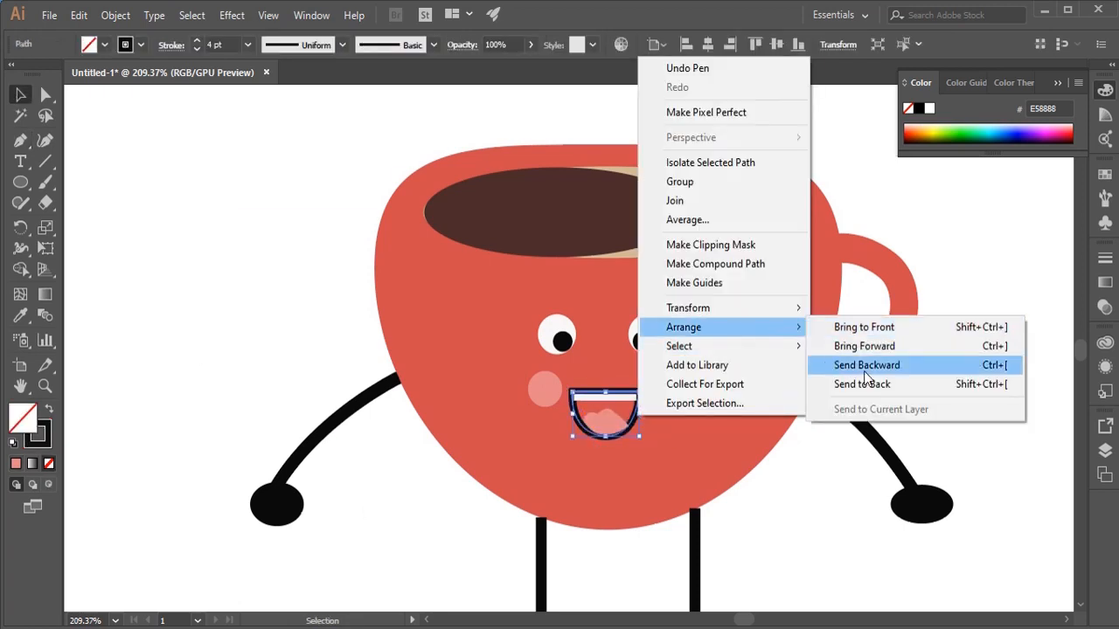
click(849, 361)
click(825, 563)
Step: Draw a small circular highlight on each pink cheek and color it off-white
click(20, 181)
mouse_move(535, 376)
mouse_down()
mouse_move(554, 390)
mouse_move(666, 386)
mouse_up()
key(v)
double_click(38, 434)
click(635, 274)
click(1011, 273)
click(988, 323)
click(541, 382)
Step: Give both white eye circles a 3 pt dark grey 5B5959 outline
click(115, 620)
click(139, 608)
click(562, 384)
shift+click(514, 387)
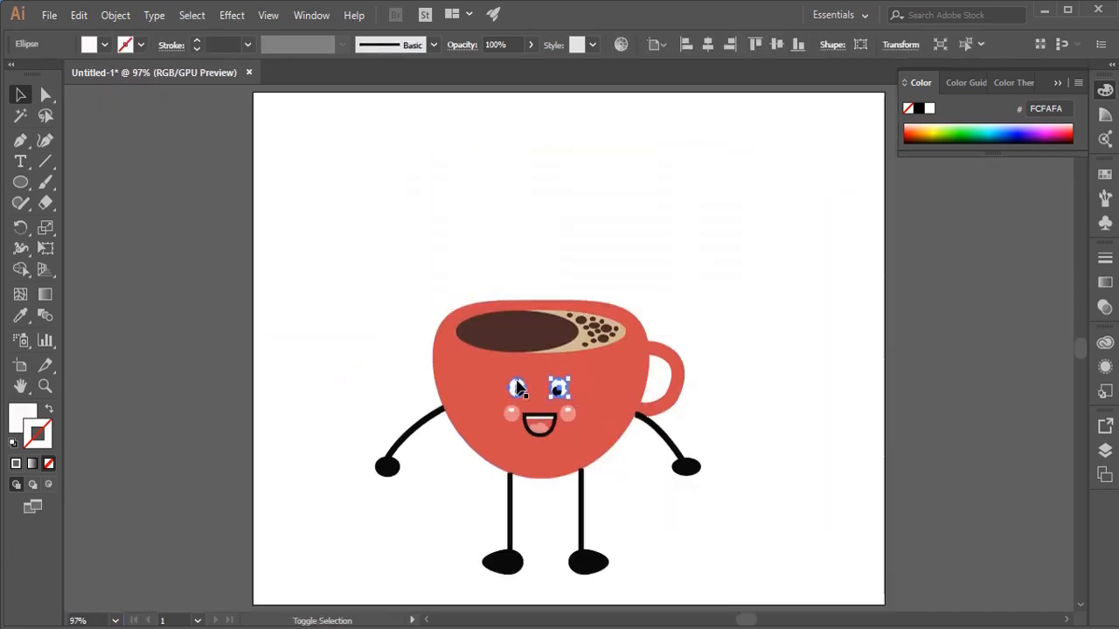
click(248, 44)
click(269, 119)
double_click(38, 434)
click(626, 405)
click(1011, 273)
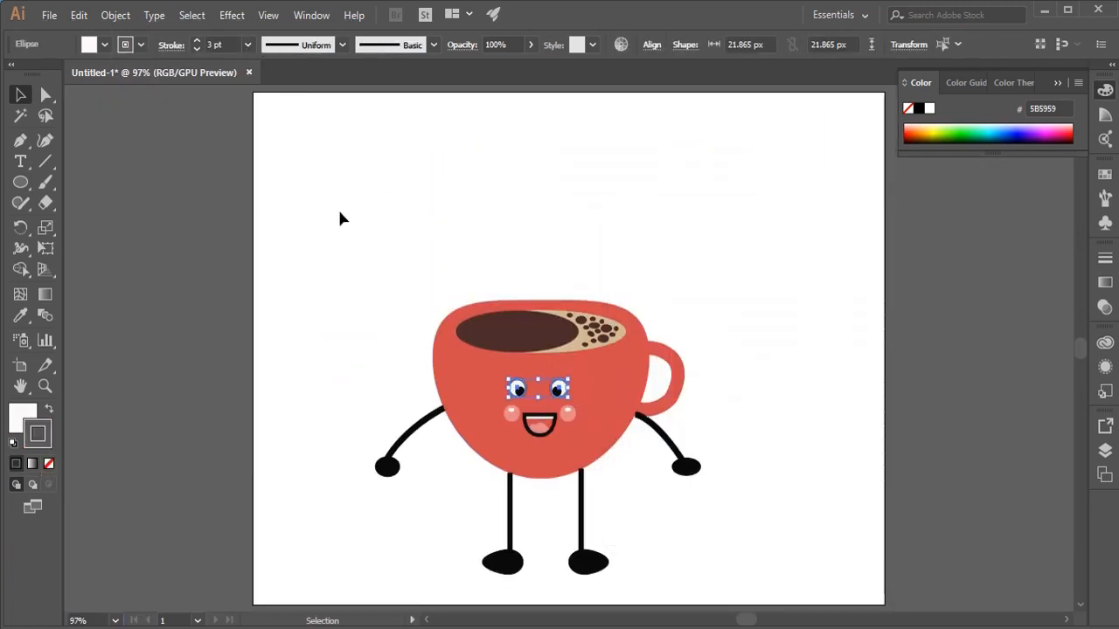
click(338, 210)
Step: Outline the first three pointed peaks of a tan D0BB94 steam shape above the cup with the Pen tool
click(498, 291)
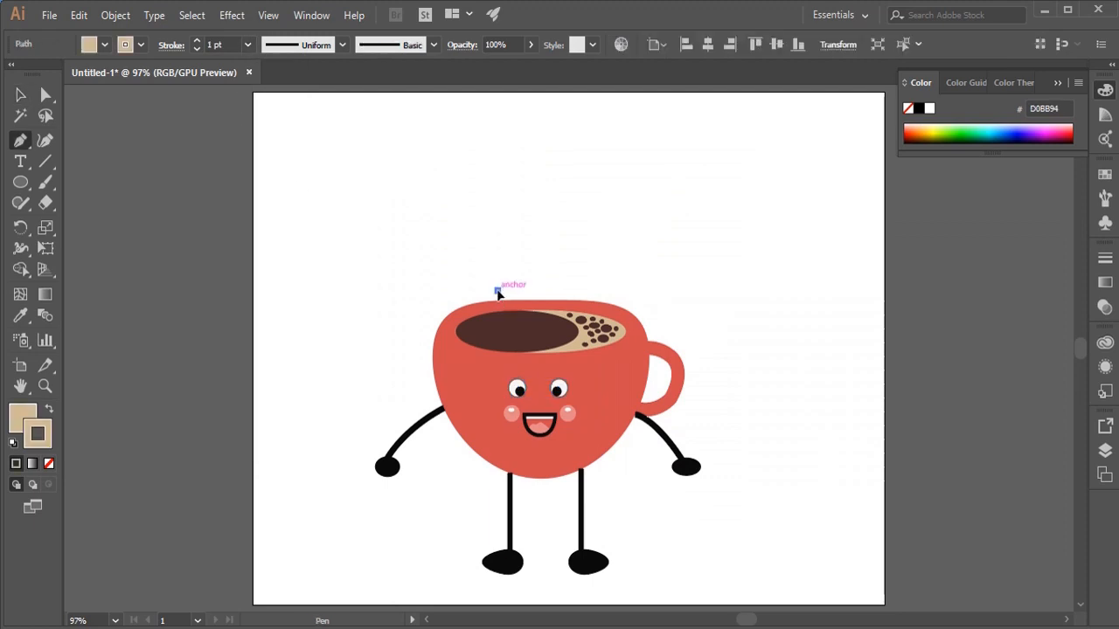
mouse_move(486, 258)
mouse_down()
mouse_move(490, 228)
mouse_move(502, 269)
mouse_up()
click(486, 258)
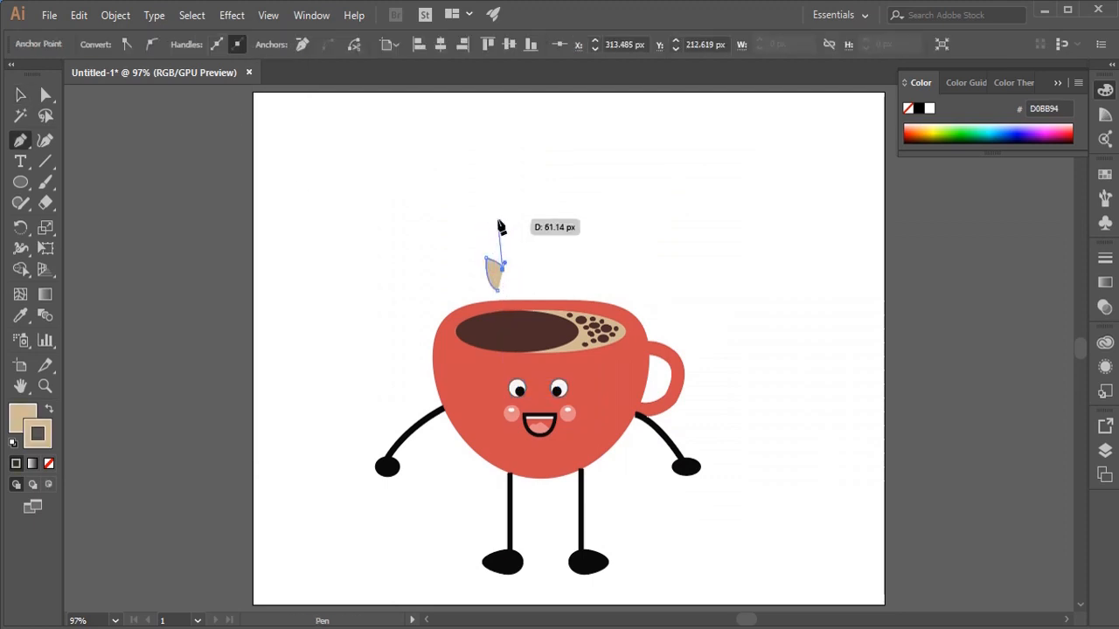
drag(497, 218, 515, 197)
click(498, 218)
drag(514, 251, 522, 265)
click(513, 251)
drag(525, 192, 522, 164)
click(525, 192)
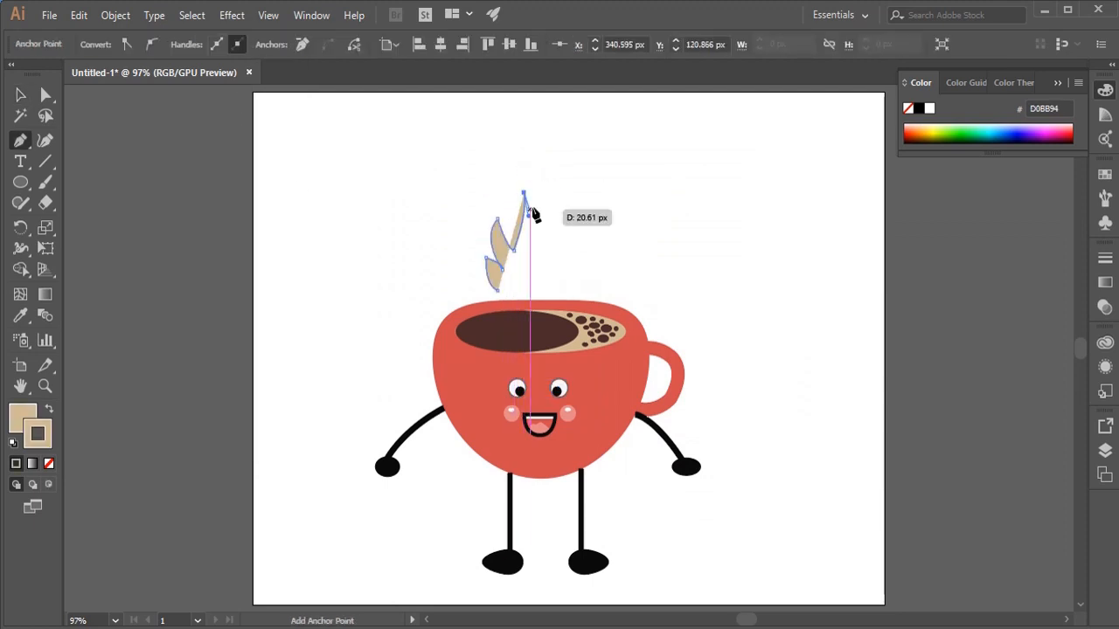
Step: Add two more pointed peaks on the steam's right side and close the path along a flat base
drag(539, 247, 536, 262)
click(539, 247)
drag(568, 221, 578, 194)
click(567, 221)
drag(553, 260, 594, 250)
click(552, 259)
click(579, 260)
drag(559, 291, 549, 297)
click(559, 290)
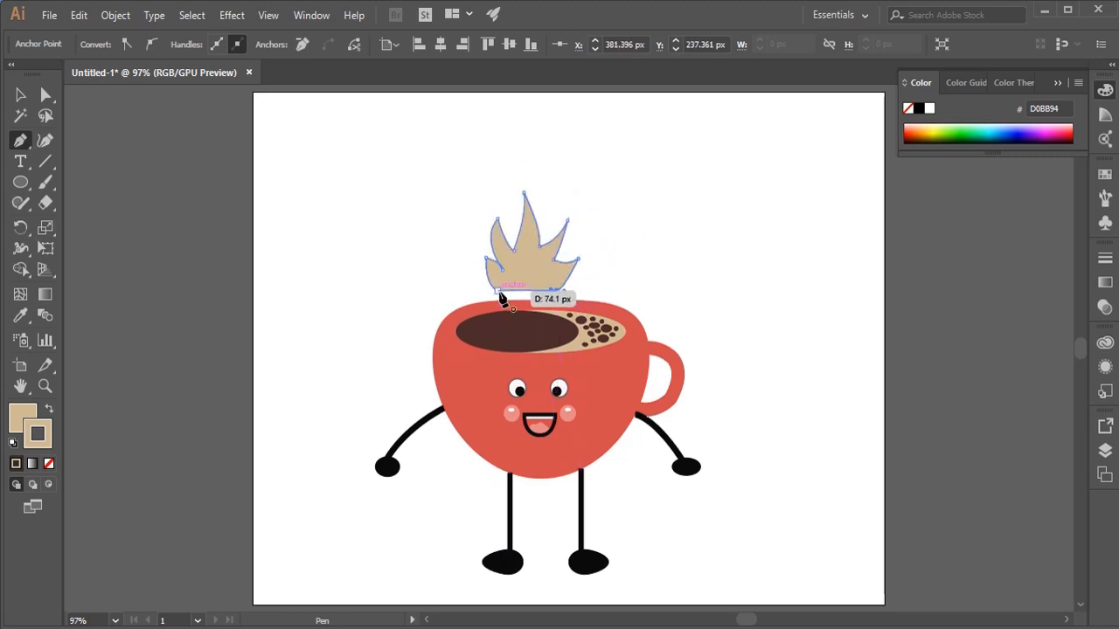
click(497, 290)
Step: Enlarge the steam shape and place its base directly against the cup's rim
click(21, 95)
drag(517, 246, 544, 187)
drag(575, 260, 606, 255)
drag(547, 314, 542, 284)
click(717, 292)
click(771, 349)
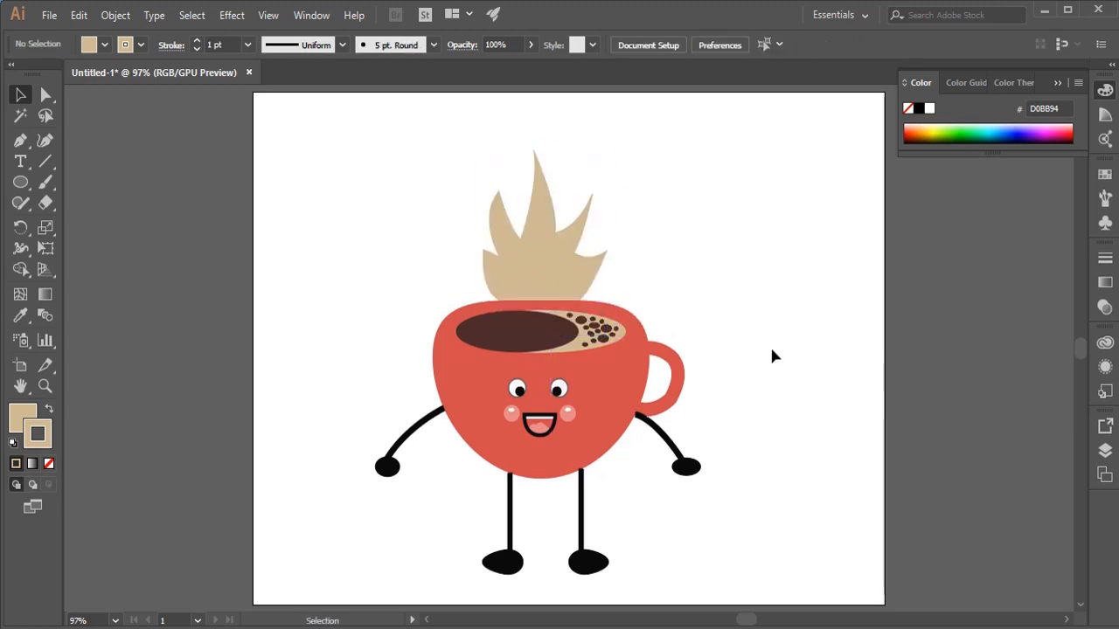
Step: Reduce the steam shape's opacity to 57%
drag(754, 554, 395, 244)
click(543, 229)
drag(527, 66, 499, 69)
click(692, 597)
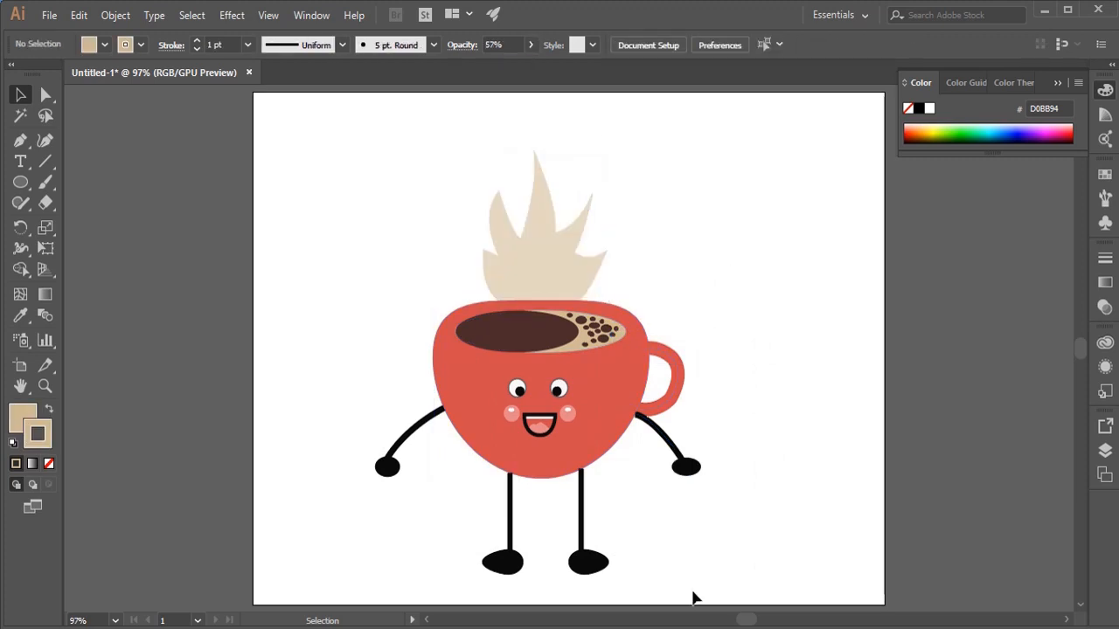
Step: Center the whole character horizontally and vertically on the artboard
drag(691, 597, 342, 114)
click(708, 44)
click(776, 44)
click(782, 351)
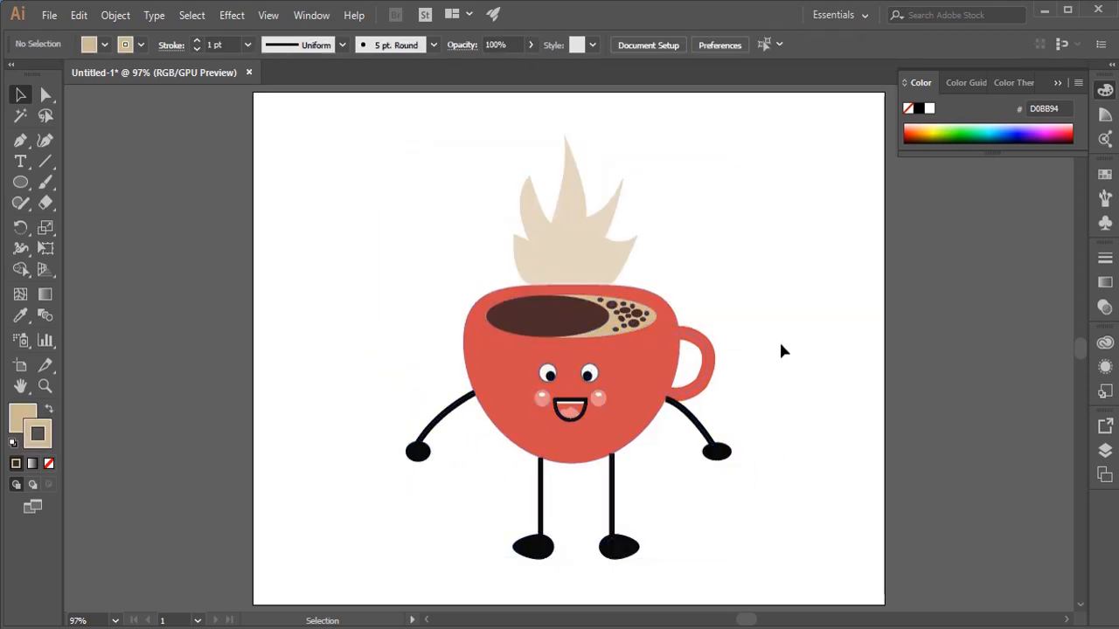
Step: Draw a tan D0BB94 rectangle covering the whole artboard and send it behind the character as the background
click(20, 182)
click(55, 183)
mouse_move(253, 92)
mouse_down()
mouse_move(892, 579)
mouse_move(885, 603)
mouse_up()
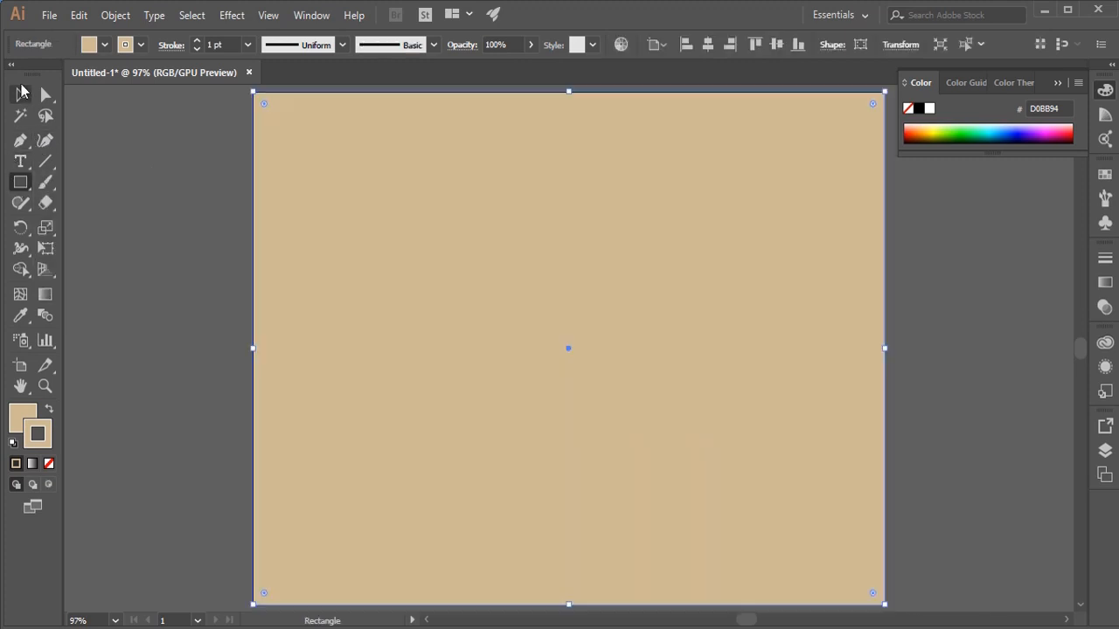
click(21, 93)
right_click(344, 200)
click(554, 527)
key(ctrl+2)
key(ctrl+a)
Step: Change the steam shape's fill to a lighter color that stands out from the tan background
click(44, 94)
click(367, 219)
click(566, 245)
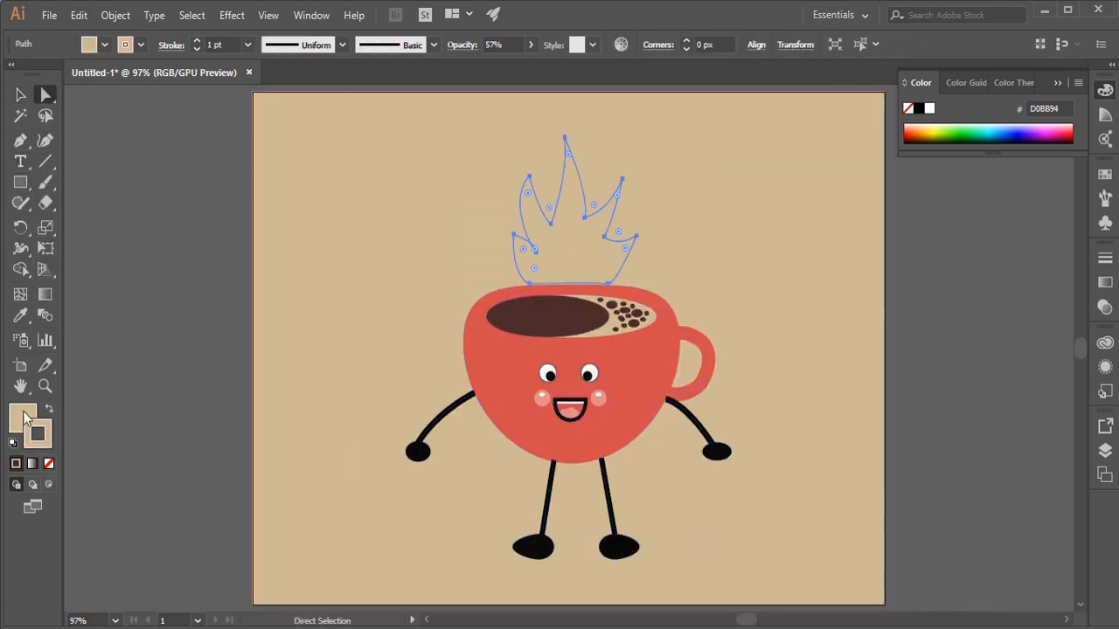
double_click(25, 420)
click(787, 387)
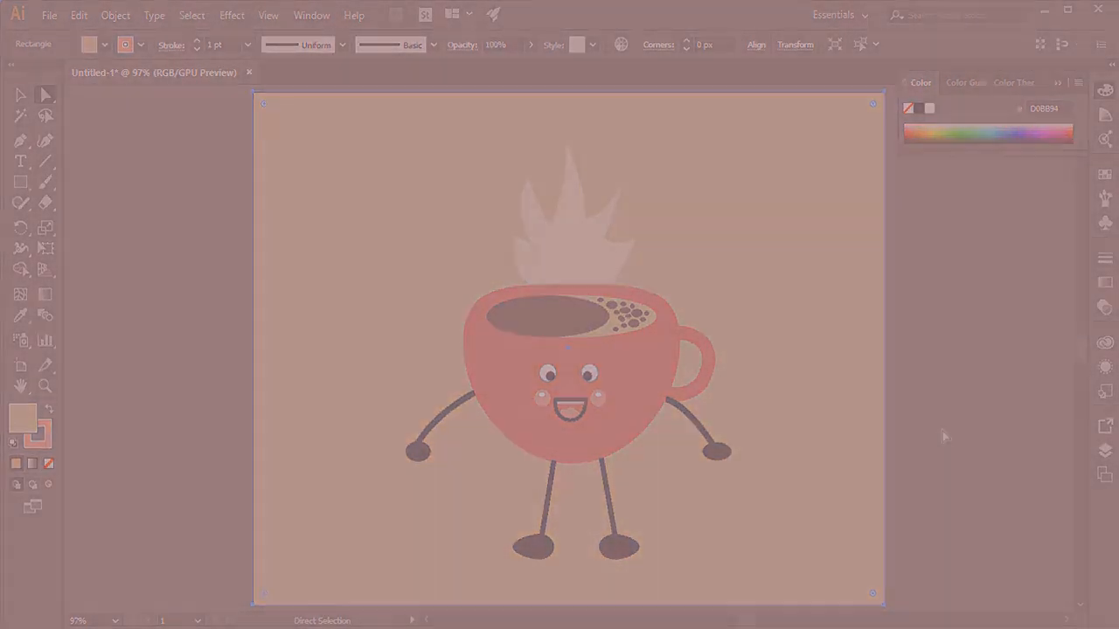